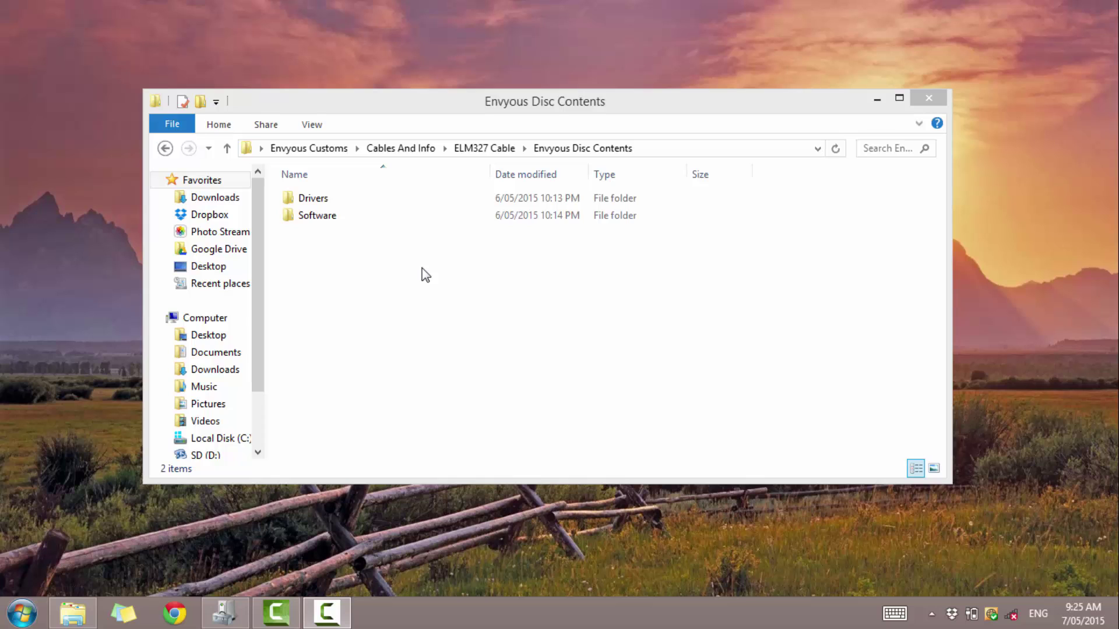
Step: Open the Drivers folder and launch 'How to Install the Drivers for the ELM327.pdf' in Foxit Reader
double_click(343, 198)
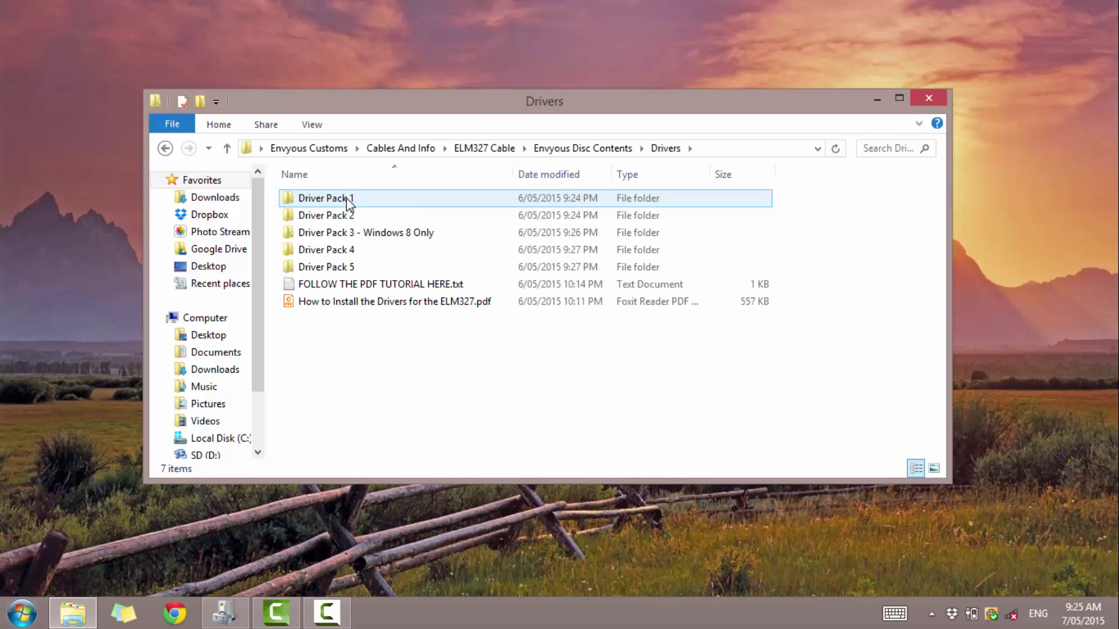
left_click(387, 305)
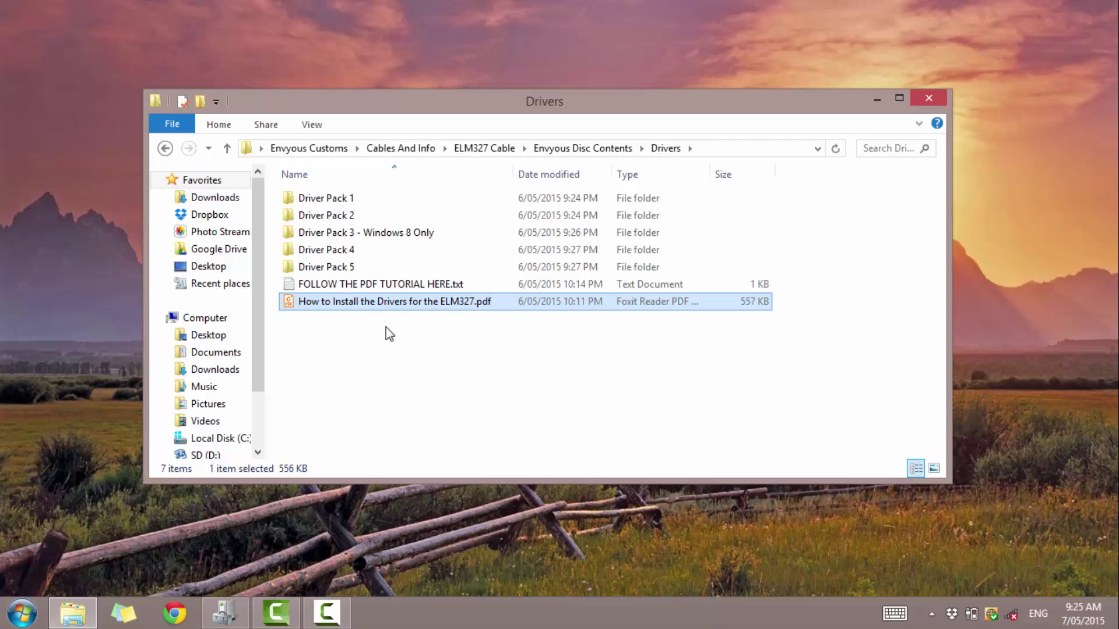
double_click(447, 307)
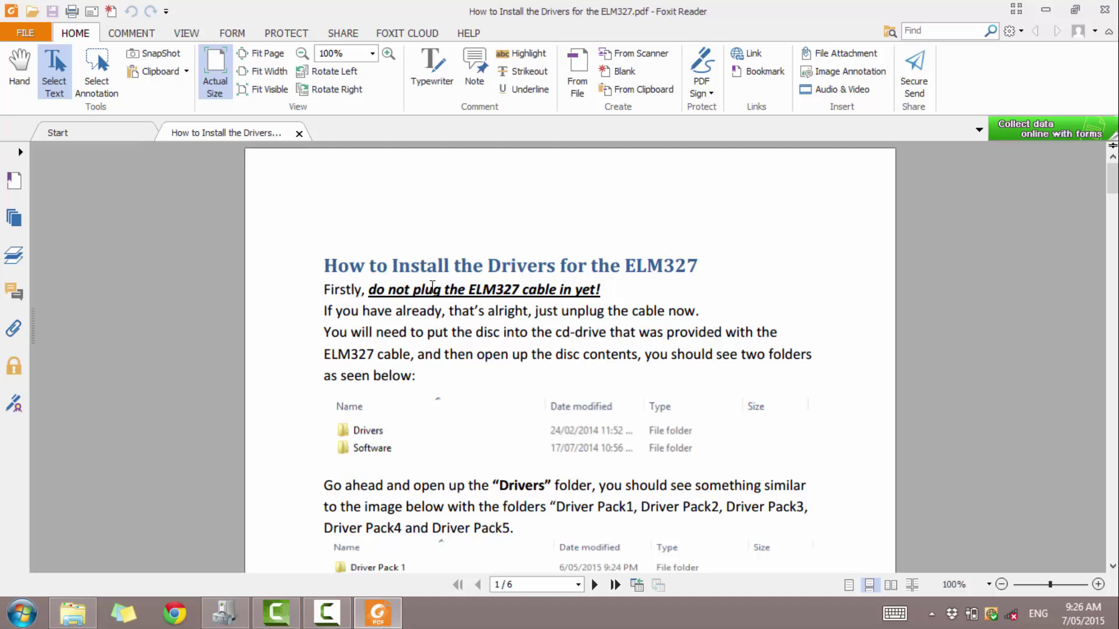
Step: In Device Manager, select USB2.0-Serial under Other devices and collapse Network adapters
left_click(226, 619)
left_click(154, 323)
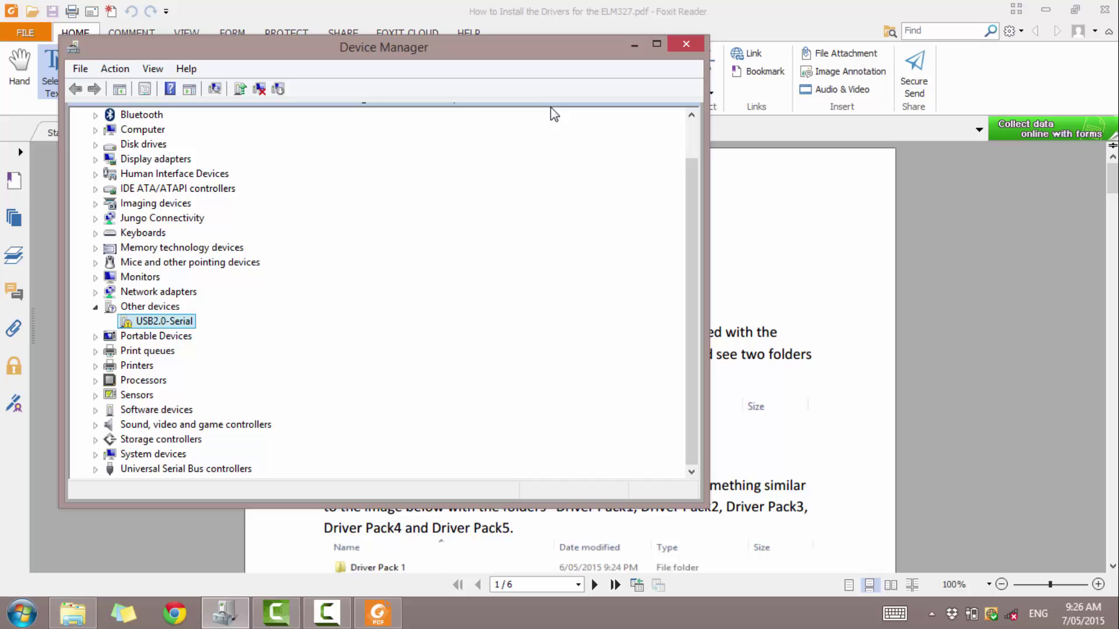
left_click(96, 338)
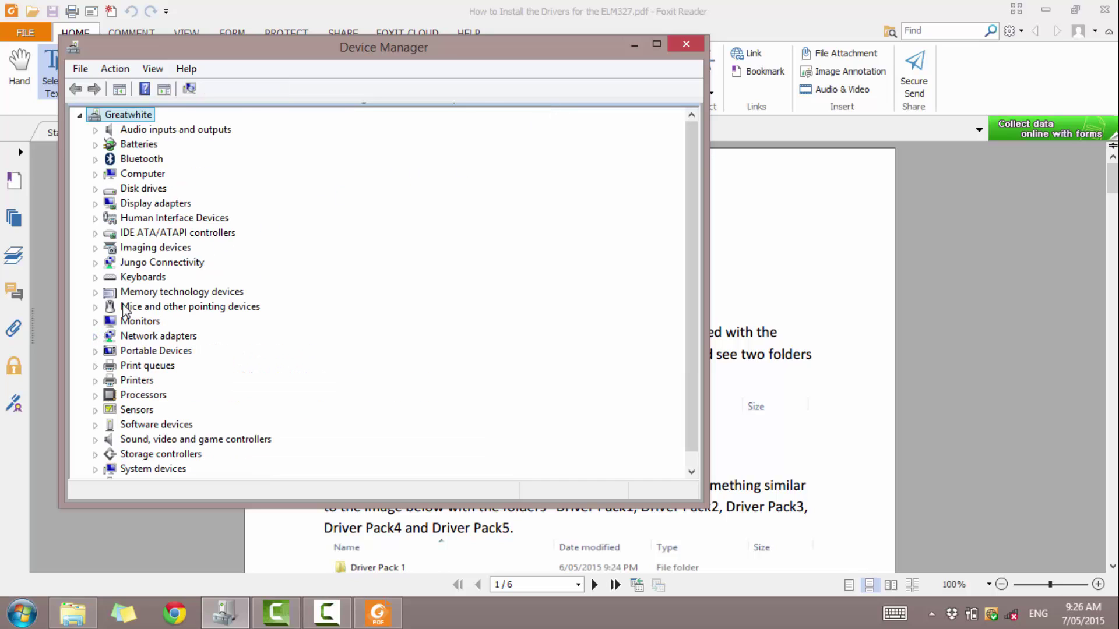
Step: Minimize Device Manager and read the ELM327 guide's pages 1–3, from Driver Pack installers to manual fixes
left_click(635, 49)
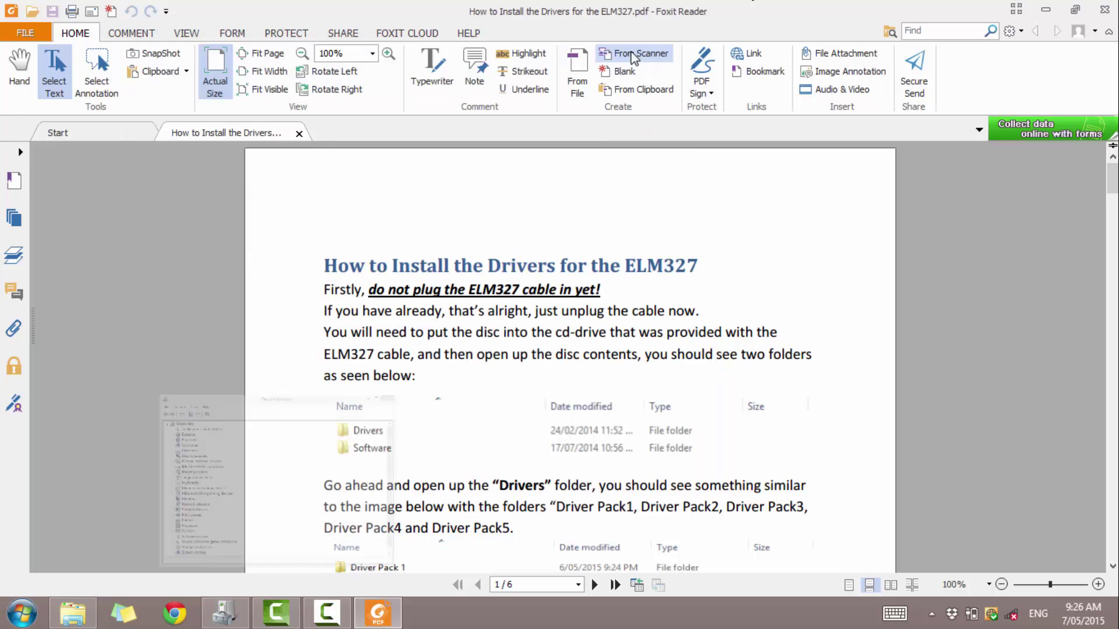
scroll(354, 341, "down", 2)
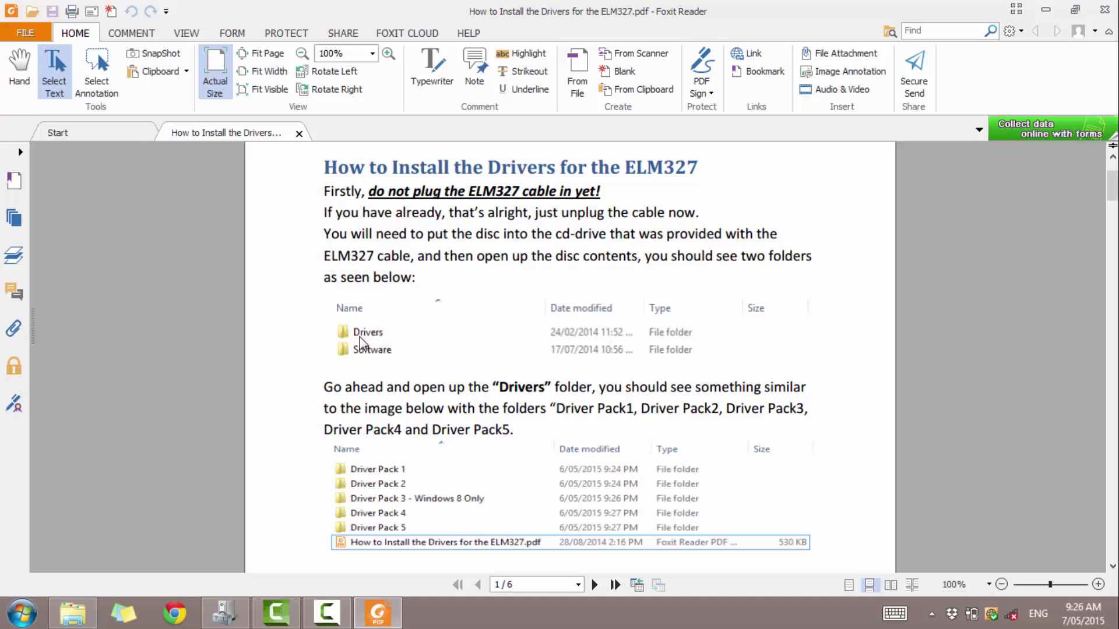
scroll(388, 364, "down", 1)
scroll(424, 342, "down", 1)
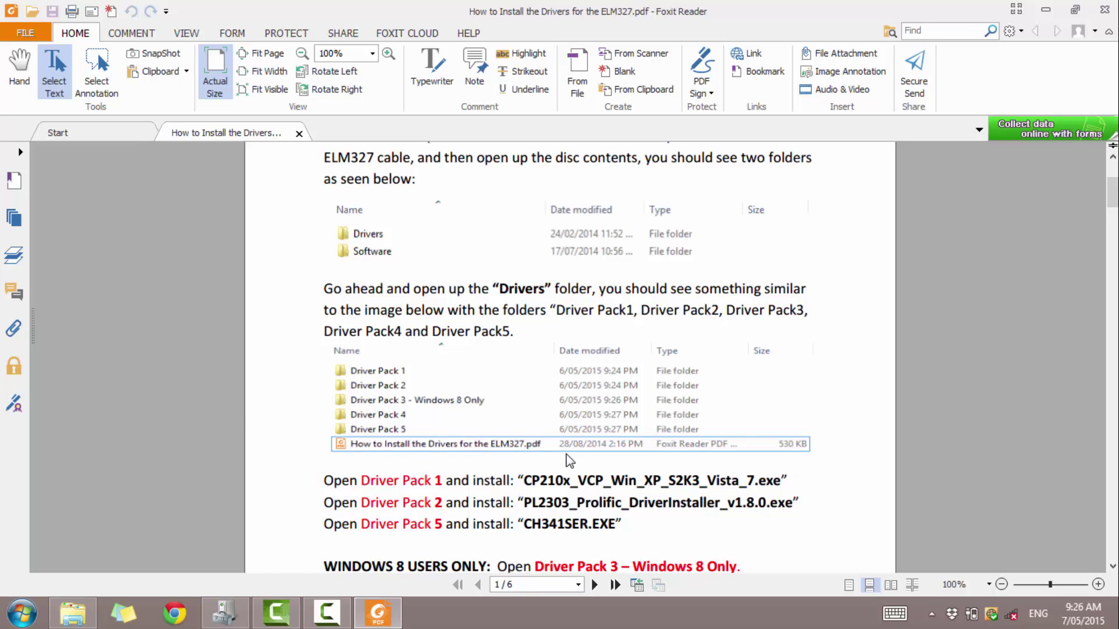
scroll(387, 419, "down", 2)
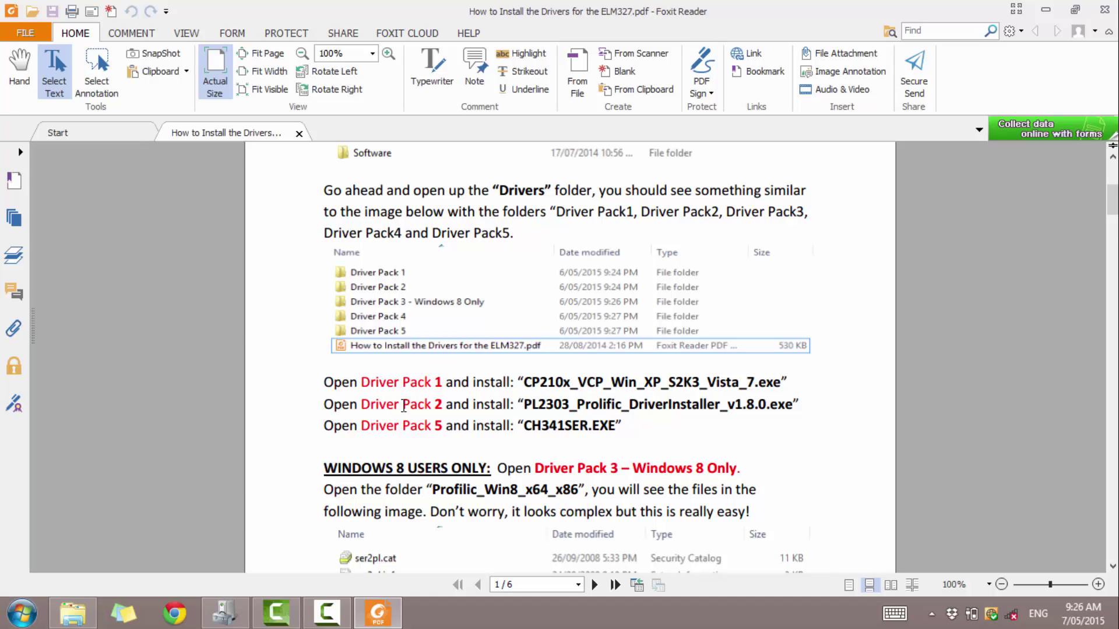
scroll(451, 434, "down", 3)
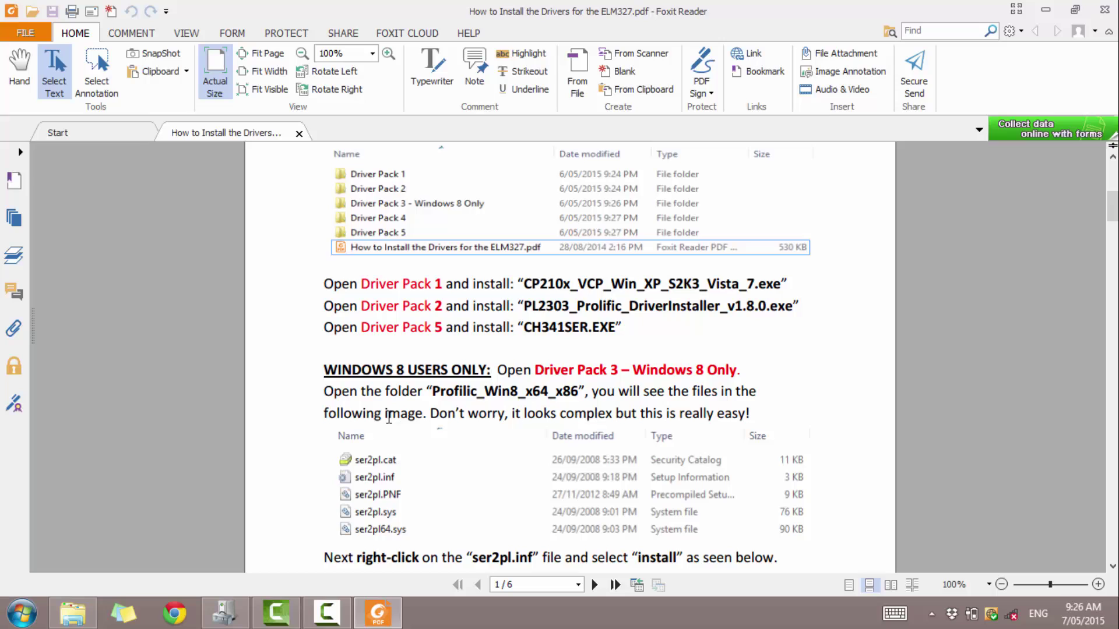
scroll(356, 406, "down", 10)
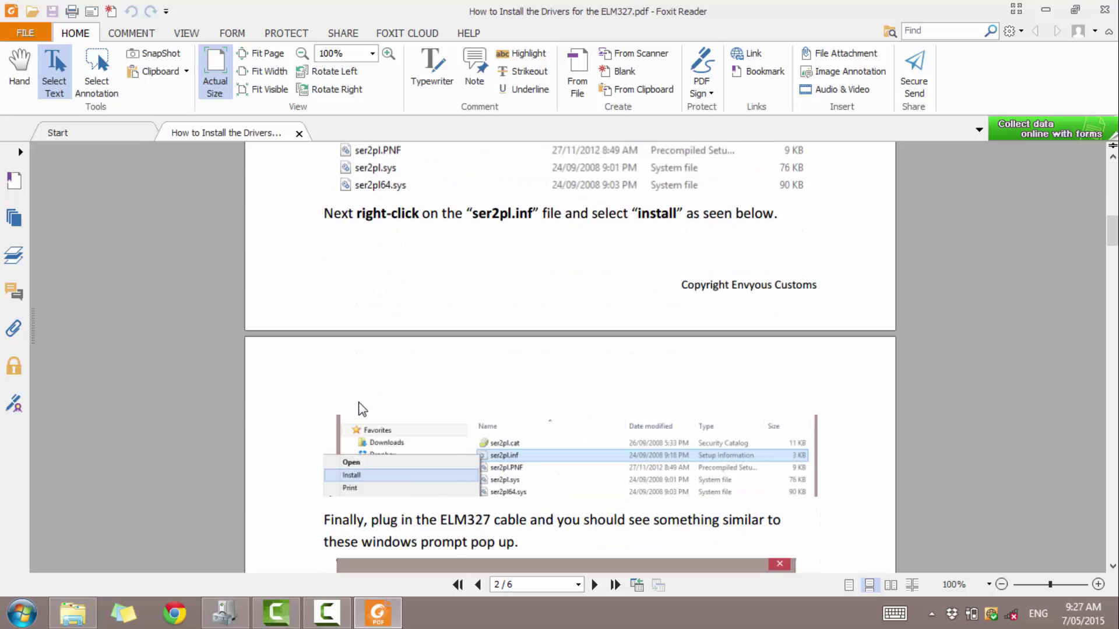
scroll(357, 373, "down", 4)
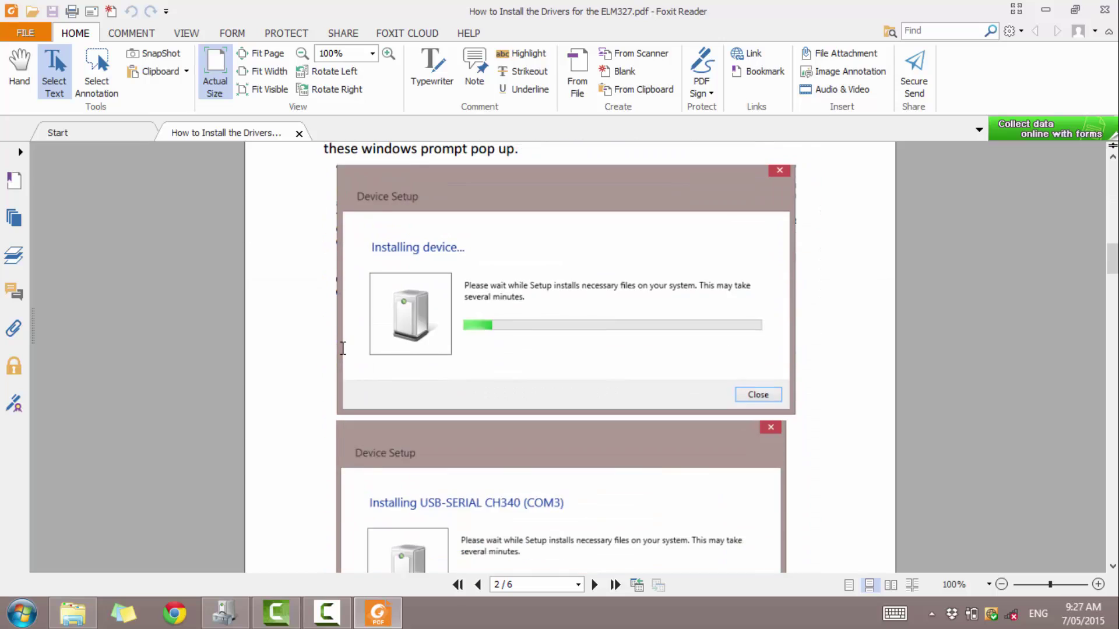
scroll(342, 348, "down", 10)
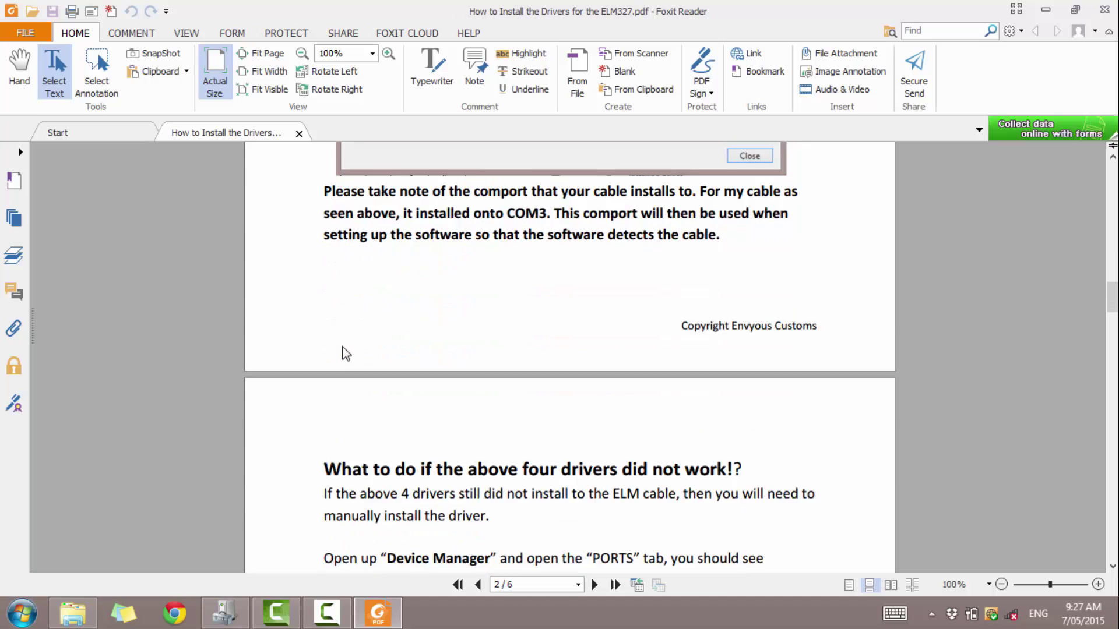
scroll(346, 354, "down", 3)
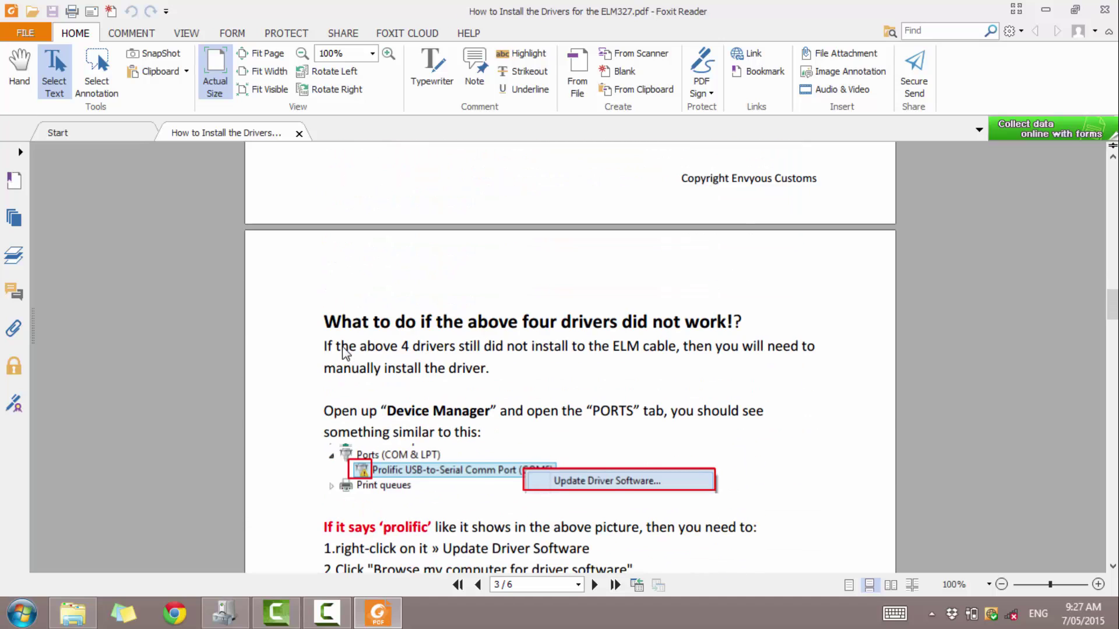
scroll(344, 350, "down", 3)
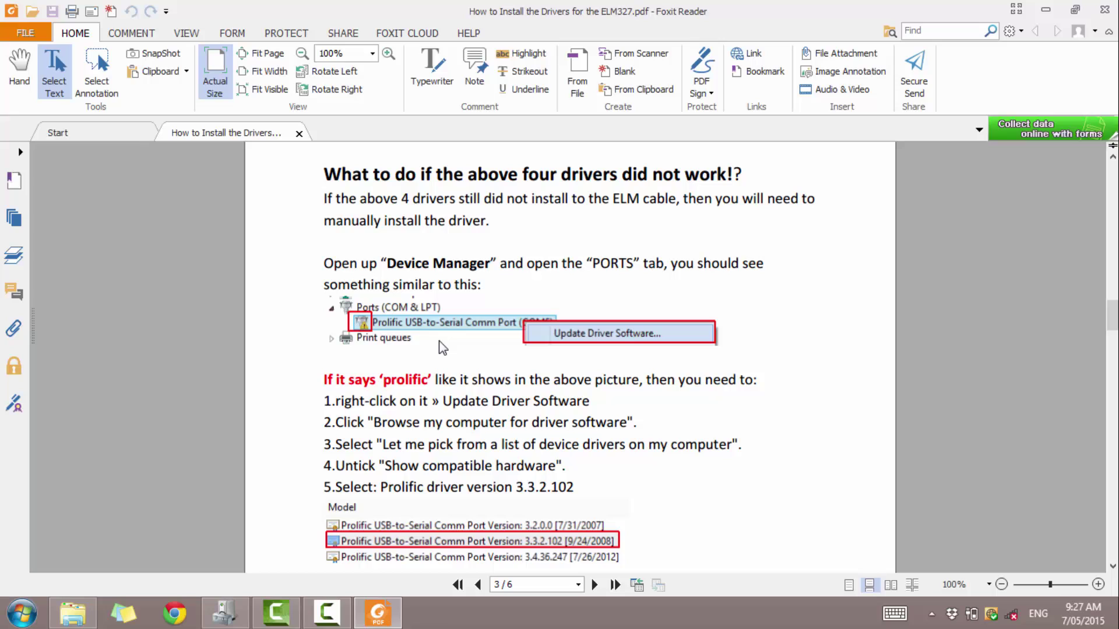
scroll(385, 381, "down", 1)
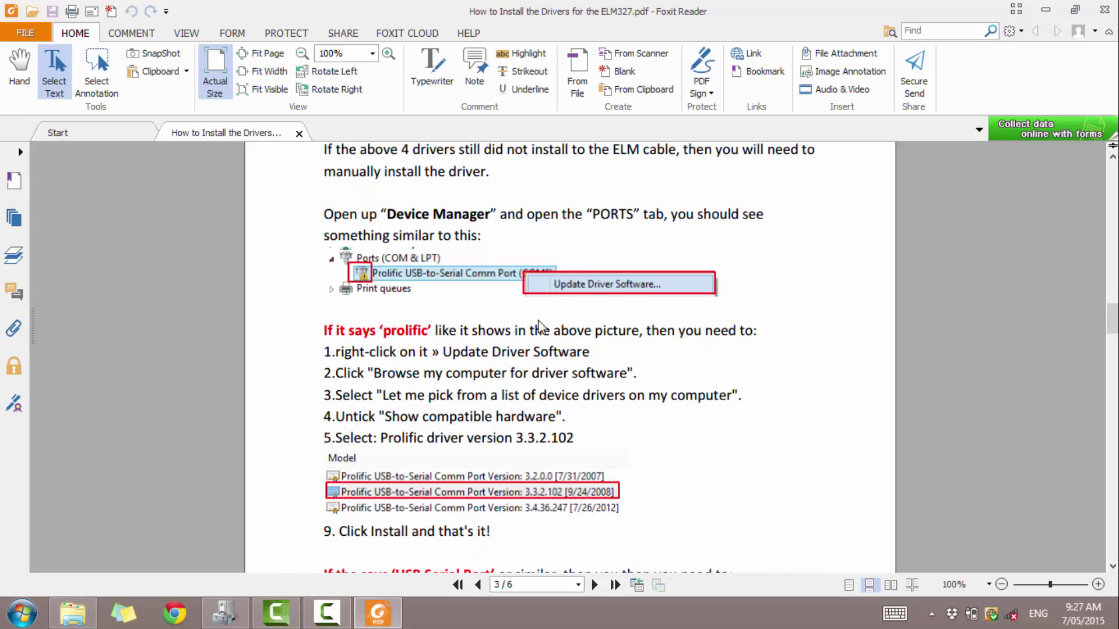
scroll(355, 333, "down", 3)
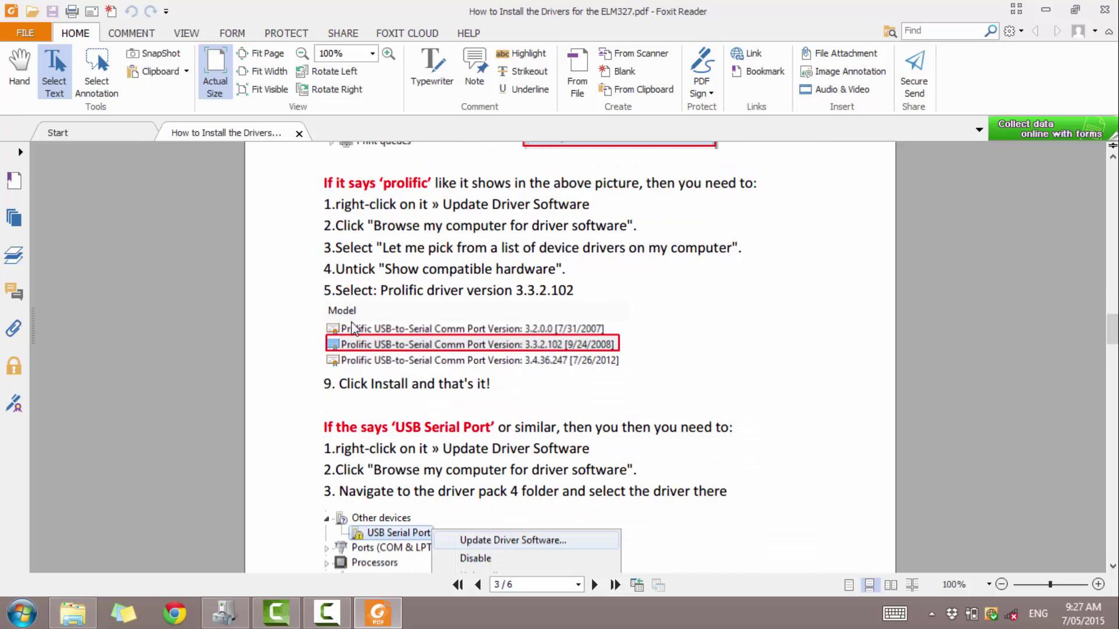
scroll(361, 407, "down", 4)
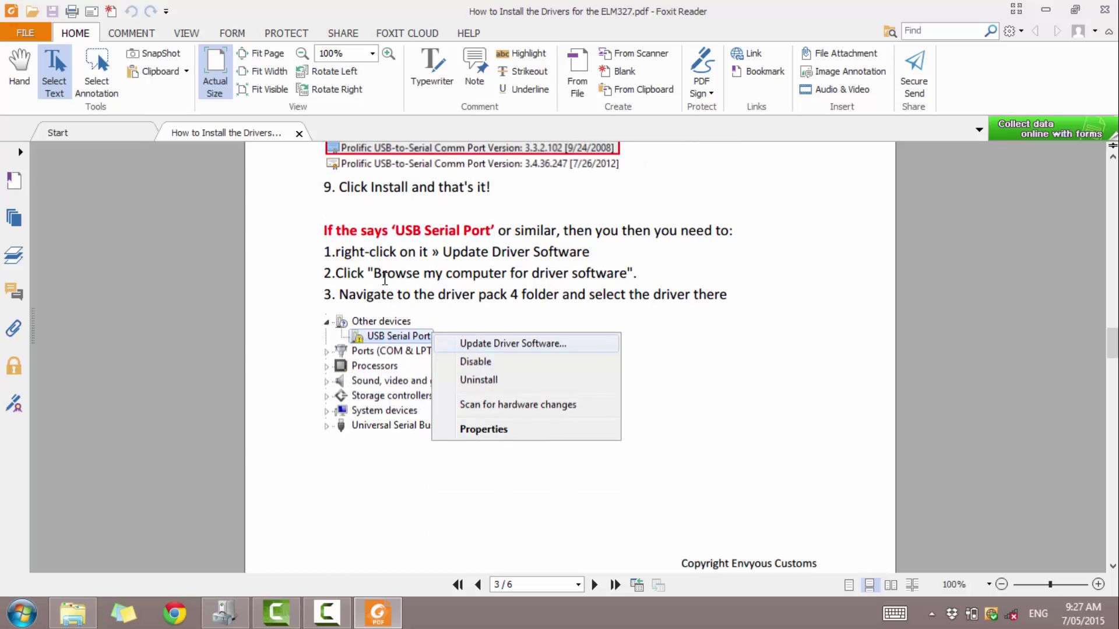
scroll(403, 262, "up", 3)
scroll(373, 432, "down", 1)
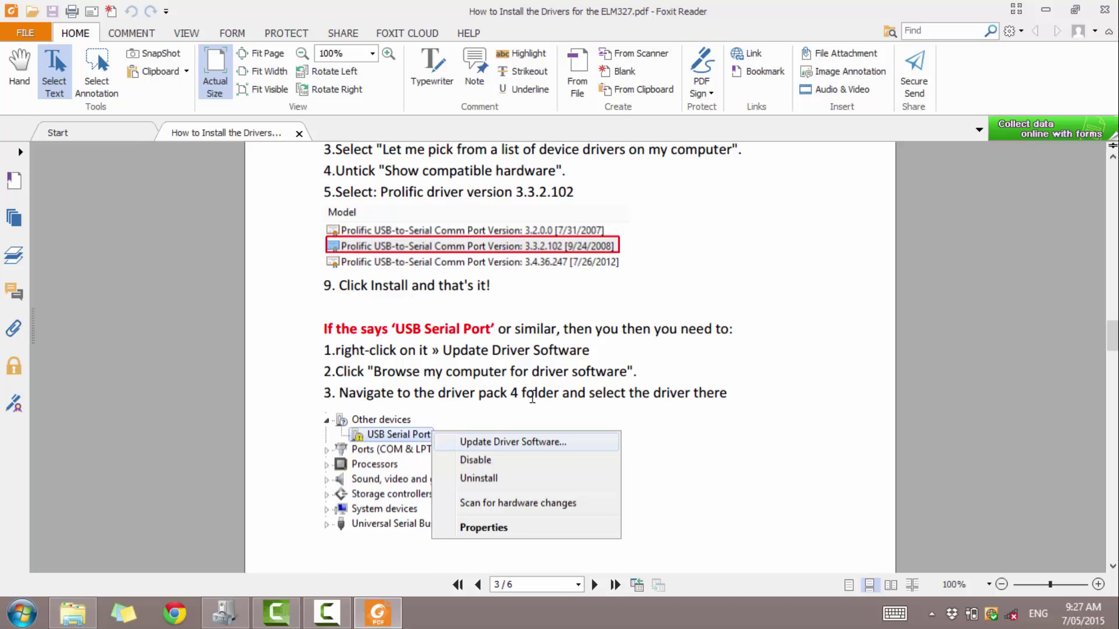
scroll(490, 379, "up", 20)
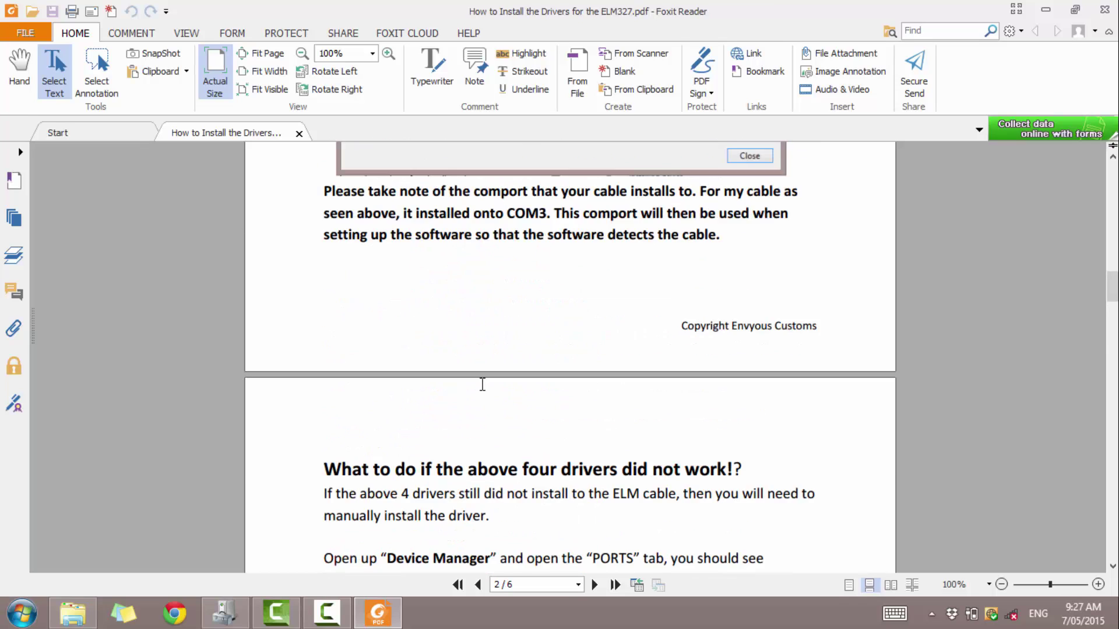
scroll(482, 384, "up", 8)
scroll(460, 367, "down", 5)
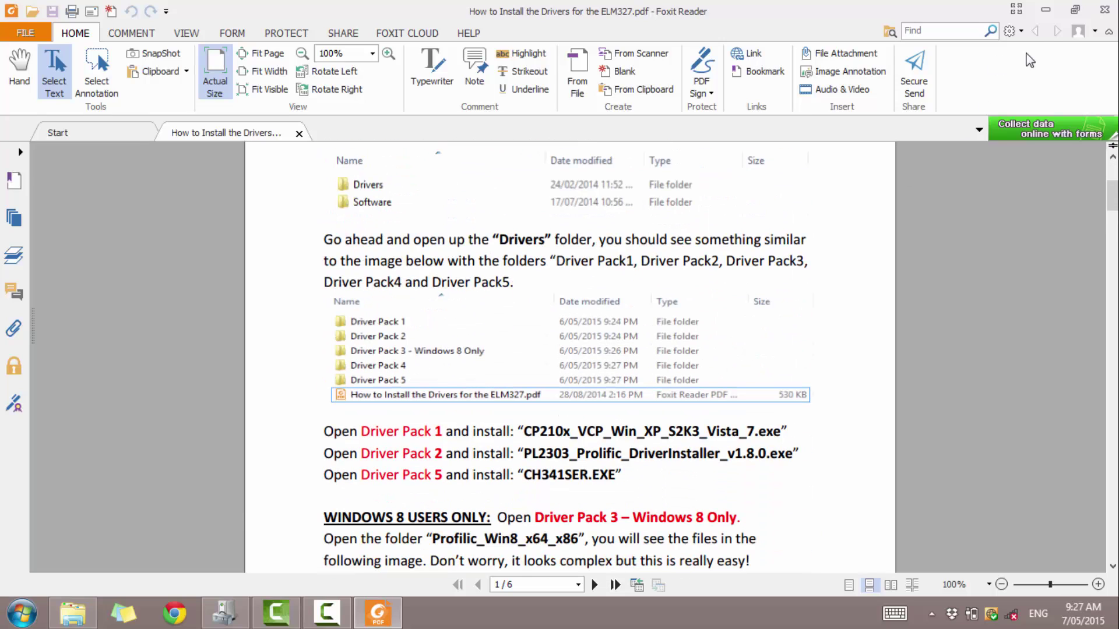
Step: Minimize Foxit Reader and select FOLLOW THE PDF TUTORIAL HERE.txt in the Drivers folder
left_click(1047, 10)
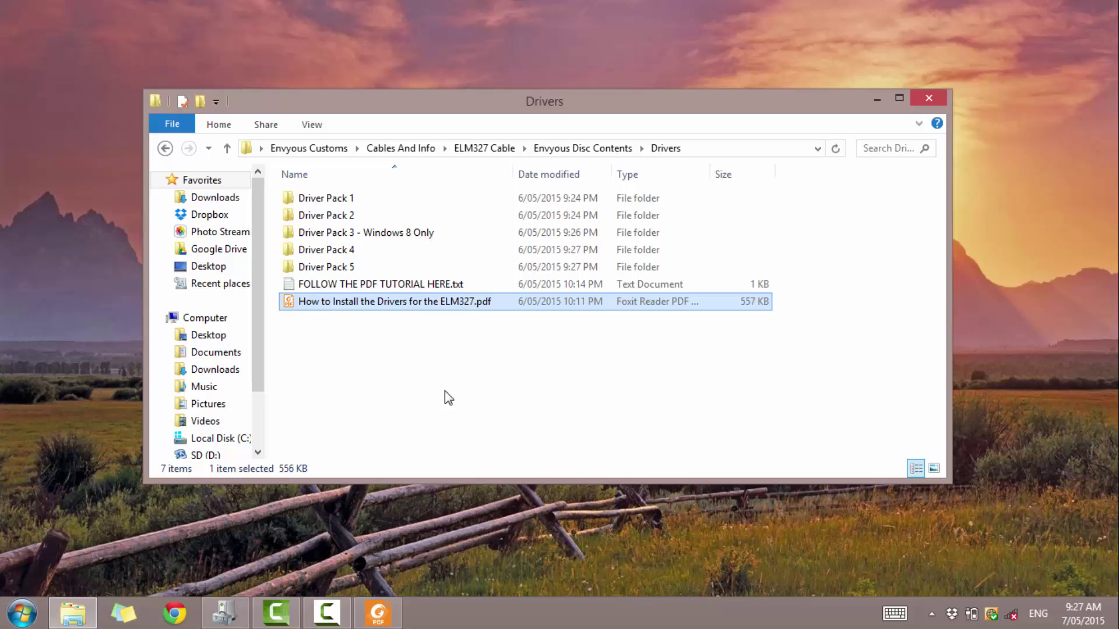
left_click(343, 280)
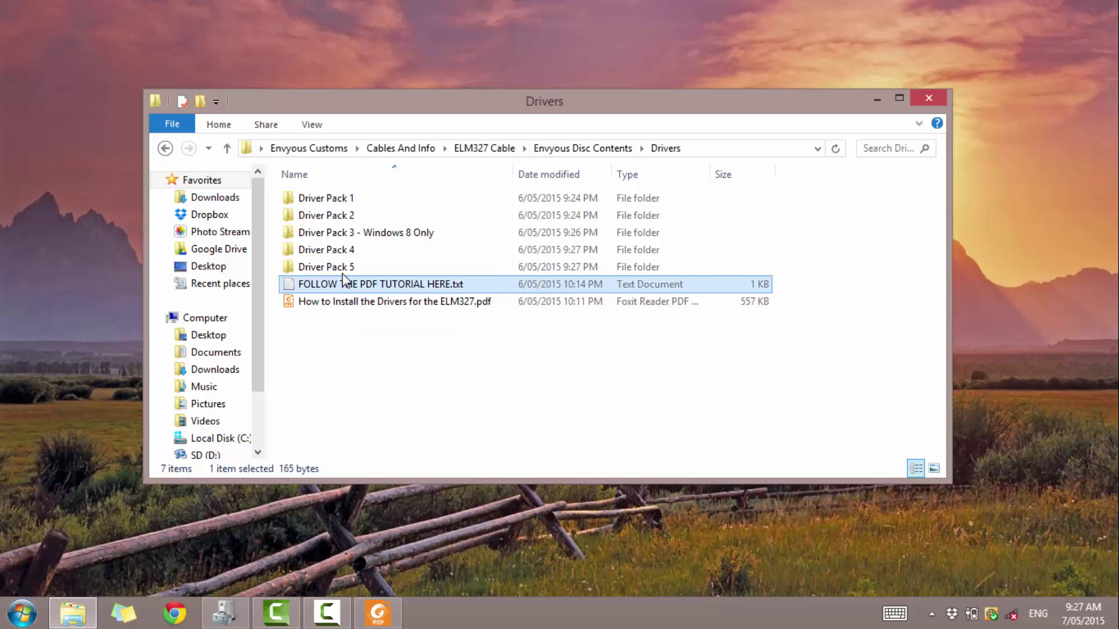
Step: Run the CP210x VCP driver installer from Driver Pack 1, accepting the license, until it reports drivers already current
double_click(338, 199)
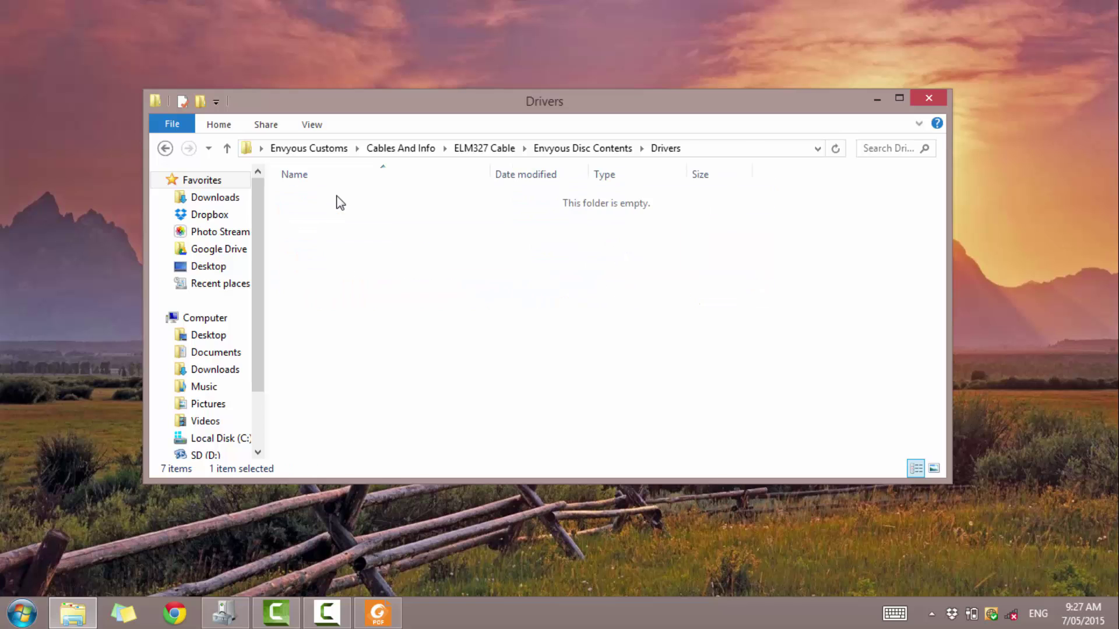
double_click(367, 199)
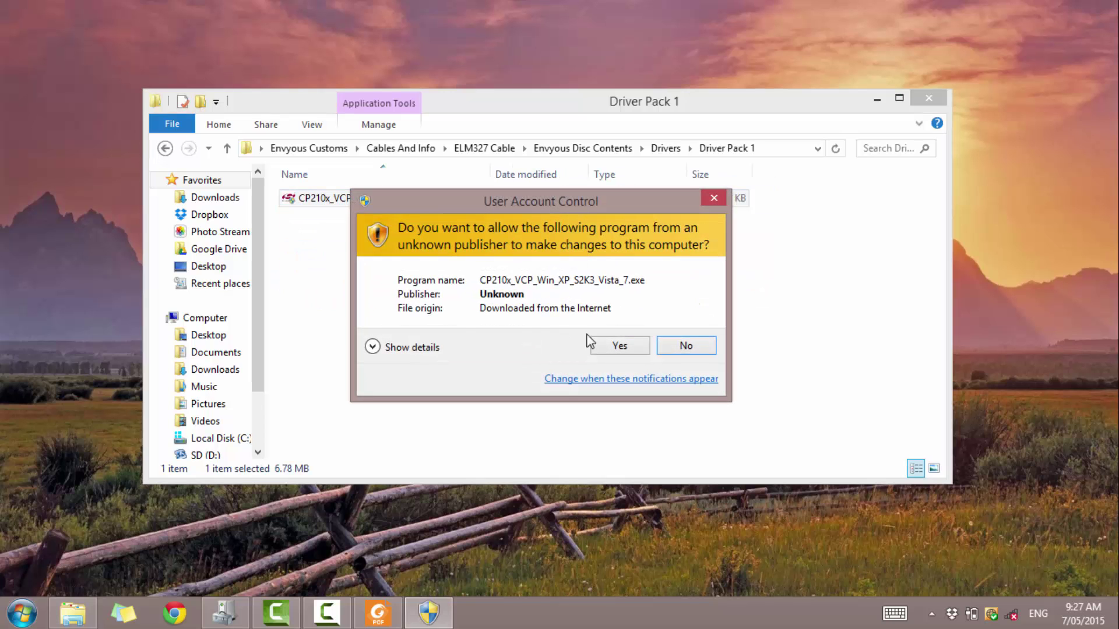
left_click(610, 343)
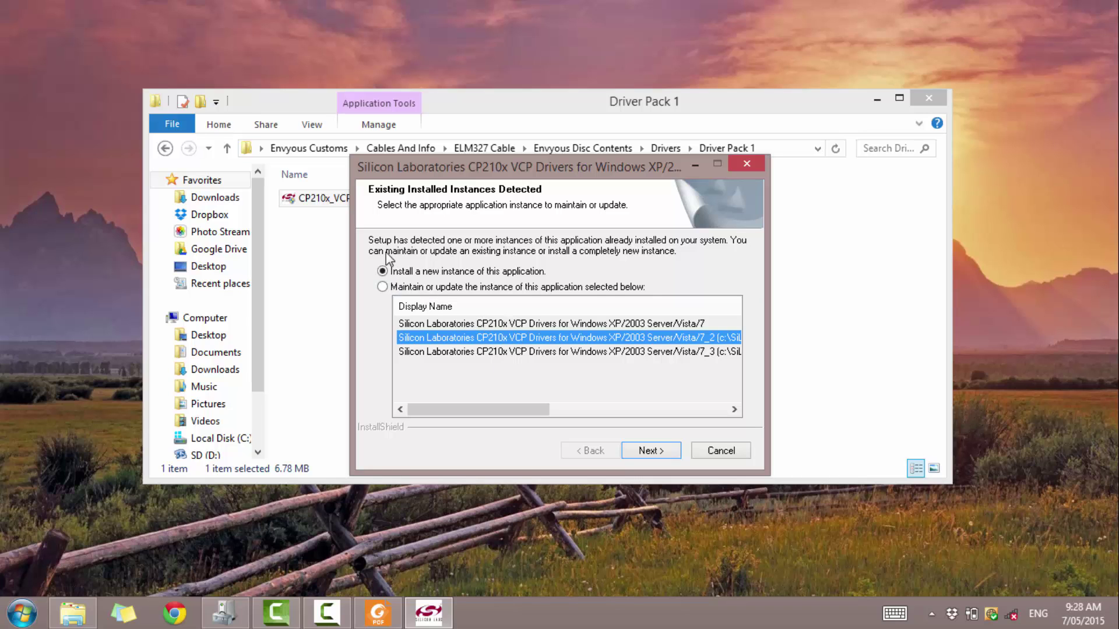
left_click(650, 453)
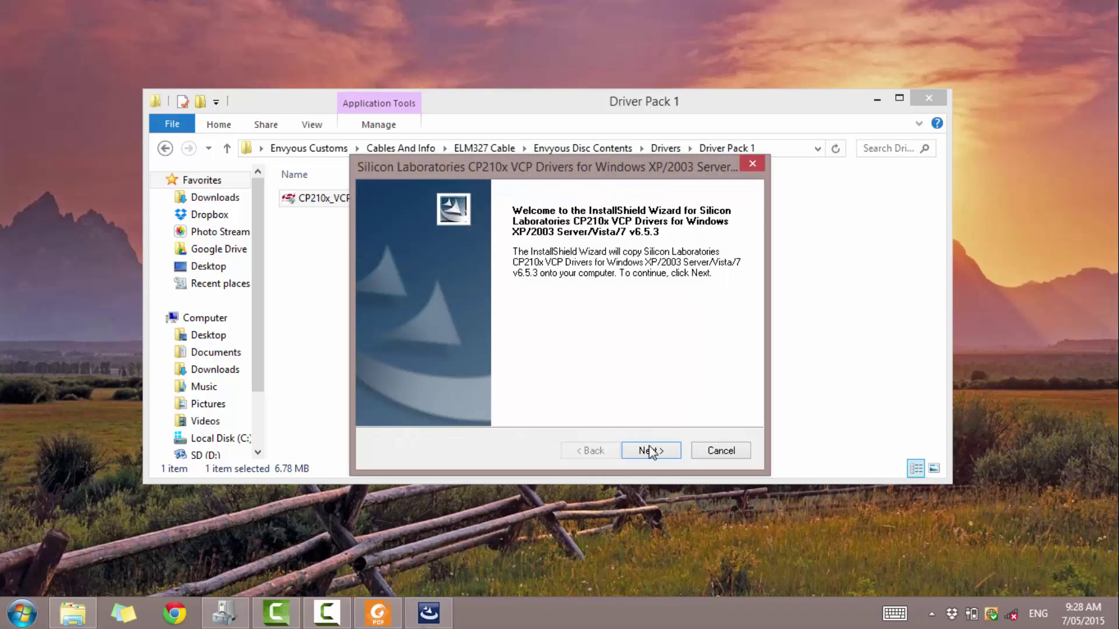
left_click(648, 450)
left_click(494, 389)
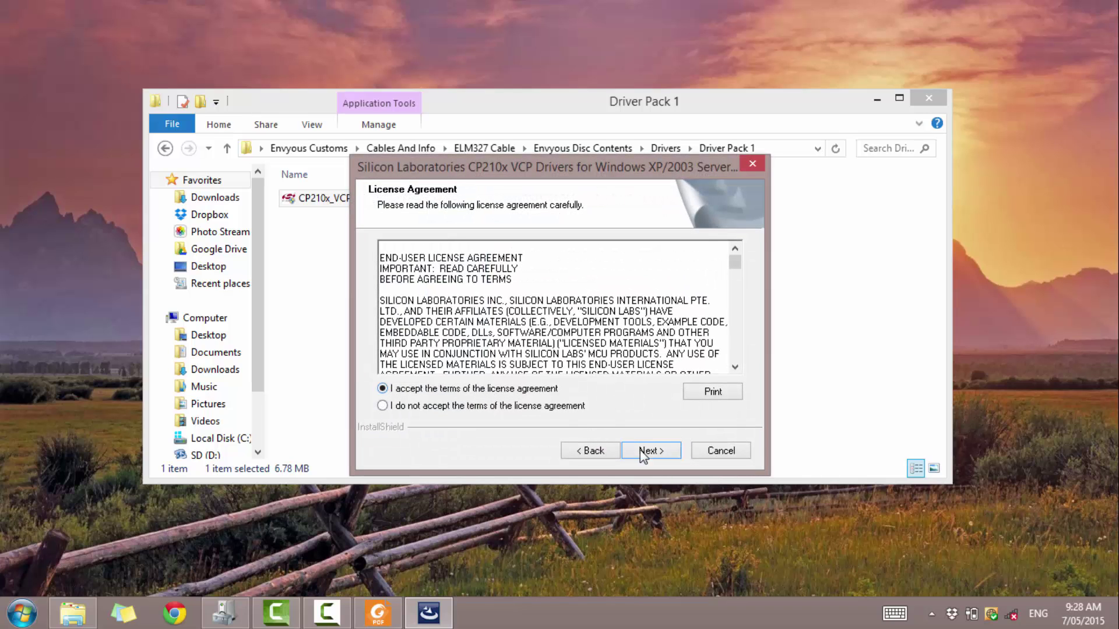
left_click(651, 452)
left_click(652, 451)
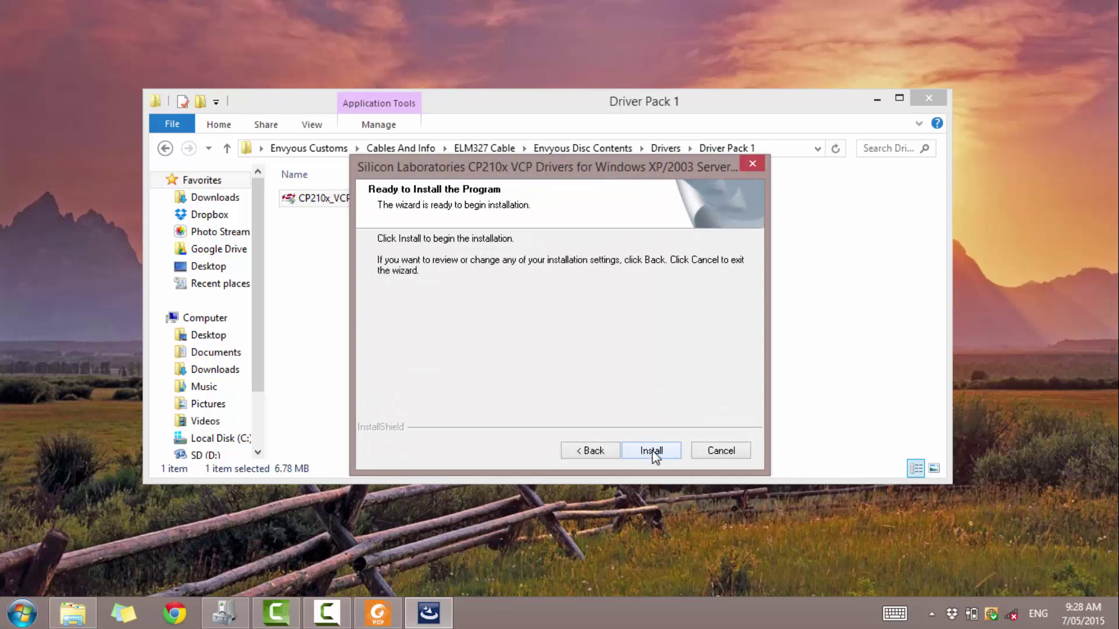
left_click(651, 452)
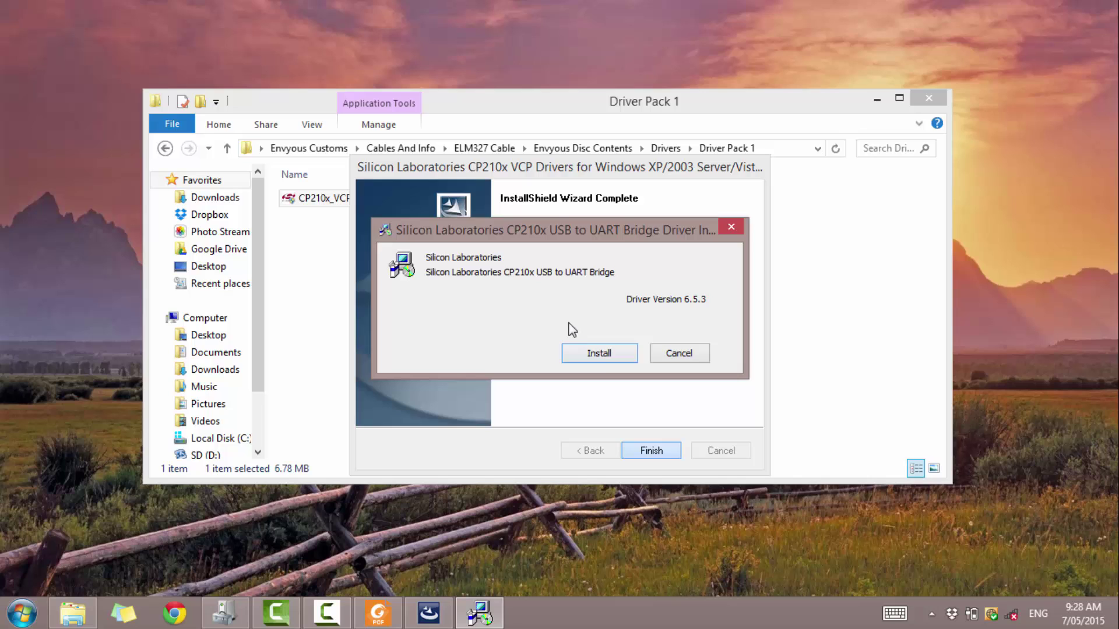
left_click(583, 352)
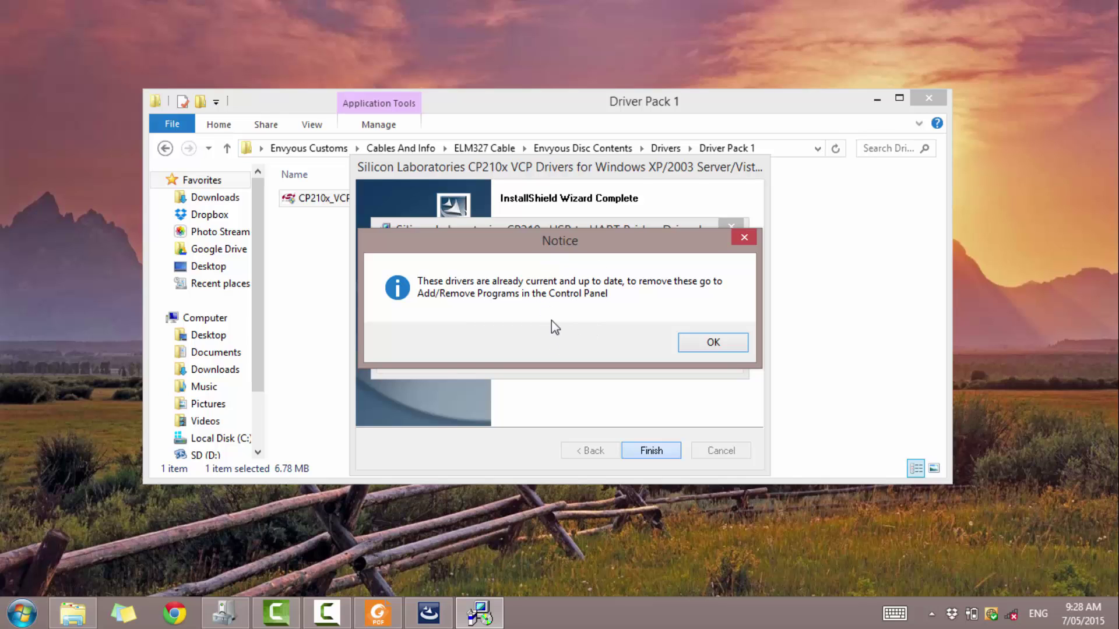
left_click(712, 344)
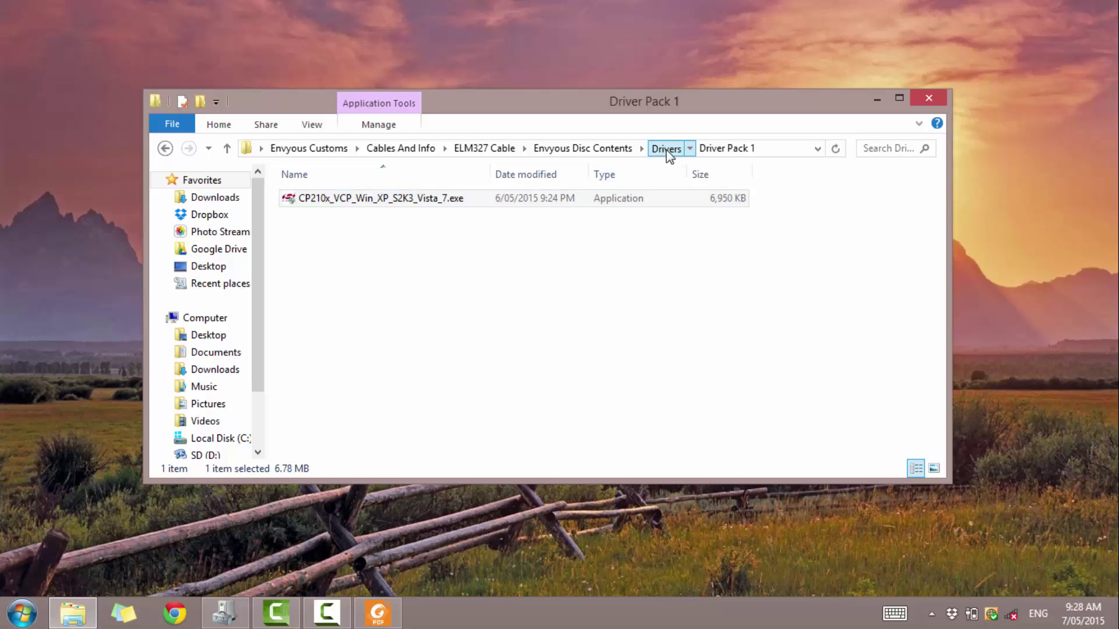
Step: Launch the PL2303 driver installer from the Driver Pack 2 folder
left_click(666, 149)
double_click(334, 215)
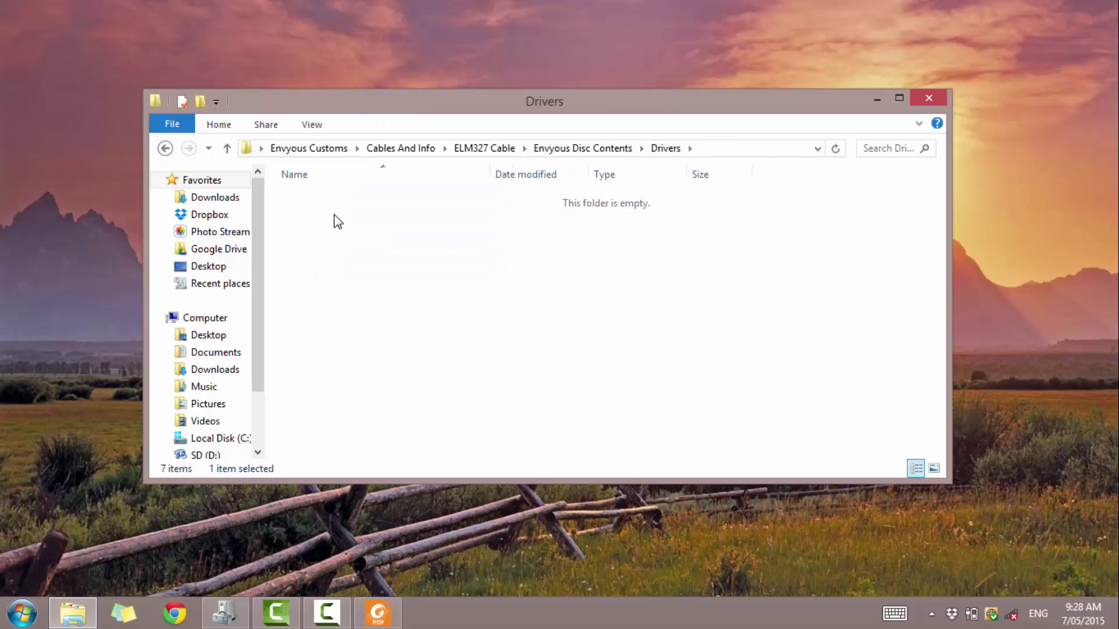
double_click(402, 199)
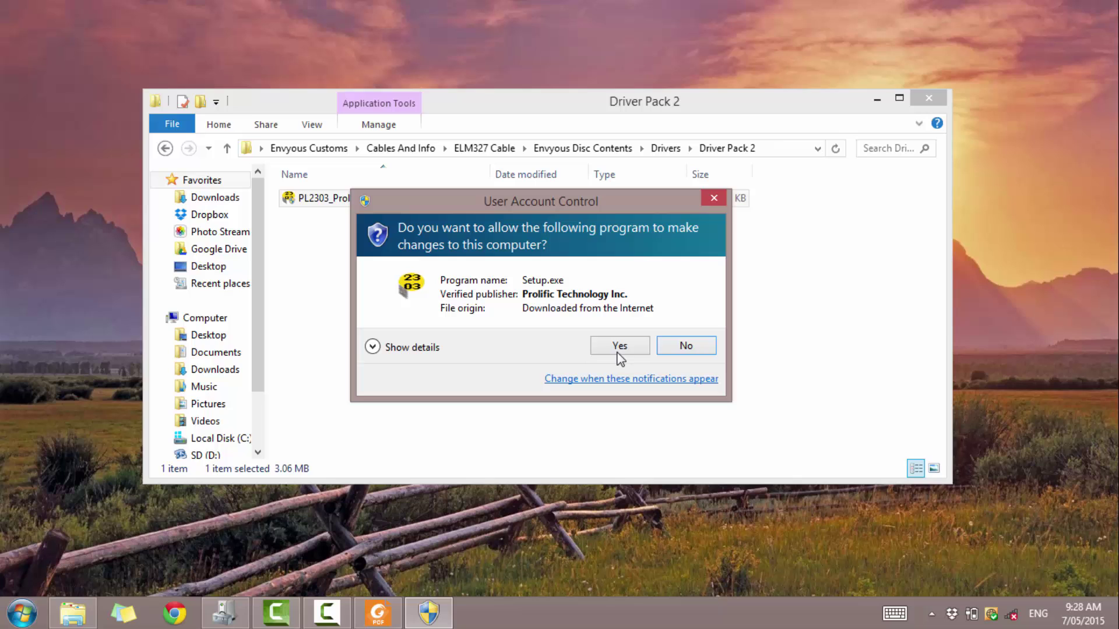
Step: Repair the PL2303 USB-to-Serial driver, choosing to restart later, and go back to the Drivers folder
left_click(619, 346)
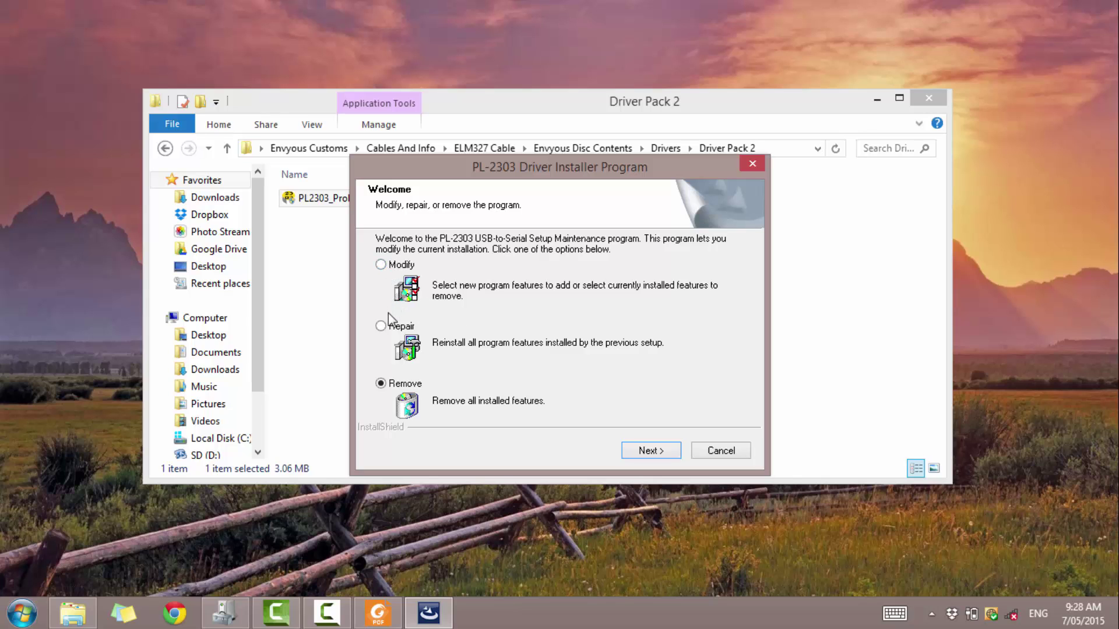
left_click(381, 326)
left_click(663, 452)
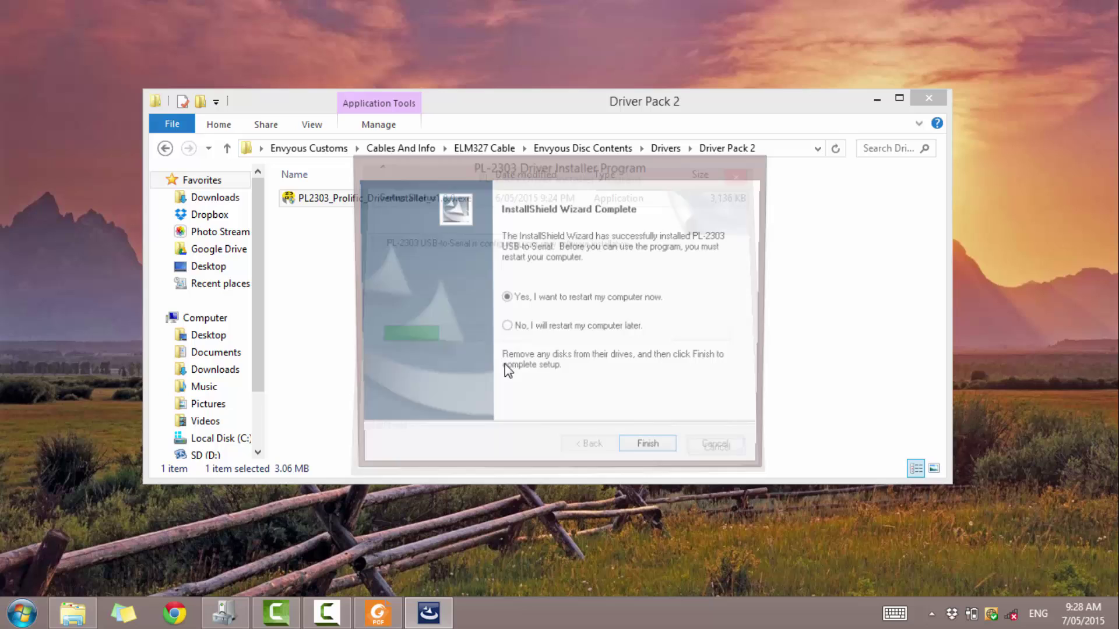
left_click(511, 328)
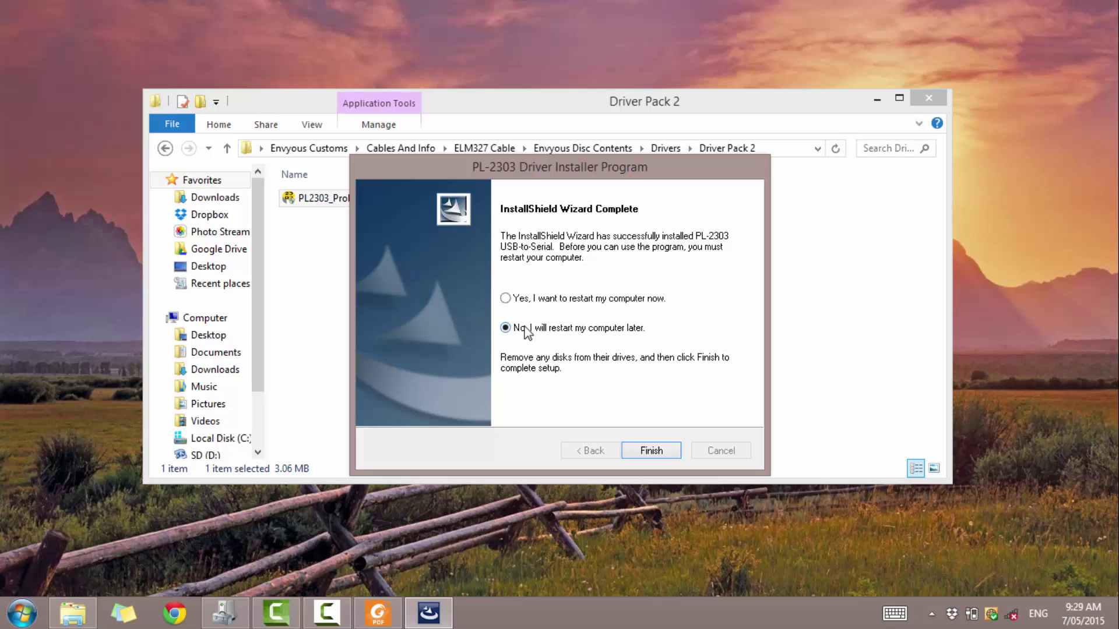
left_click(647, 450)
left_click(662, 149)
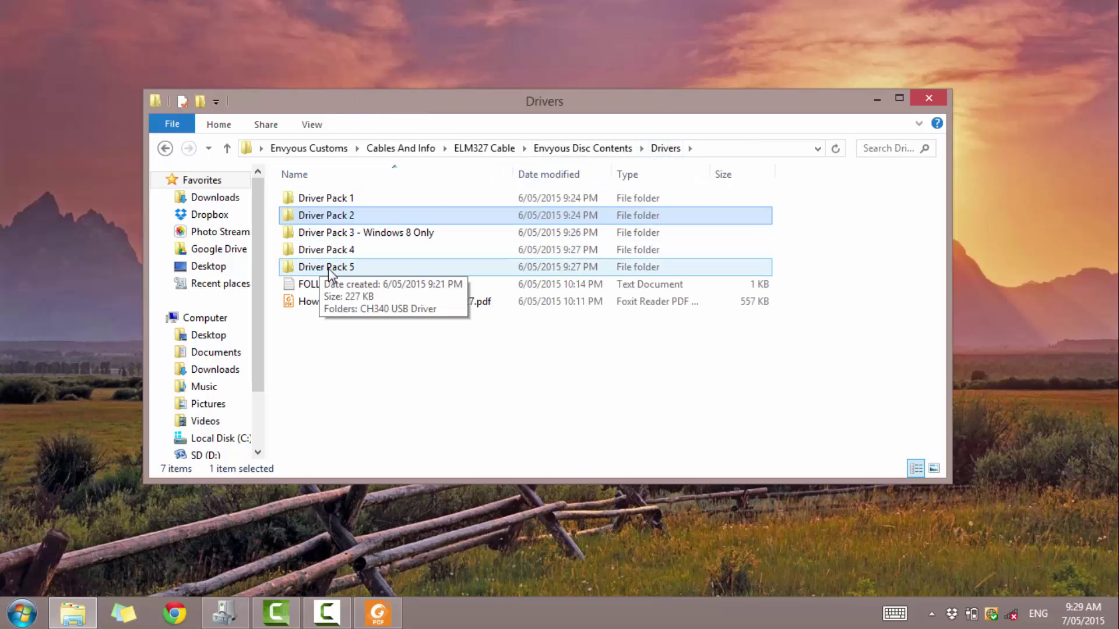
Step: Run CH341SER.EXE from Driver Pack 5's CH340 USB Driver folder with administrator approval
double_click(327, 268)
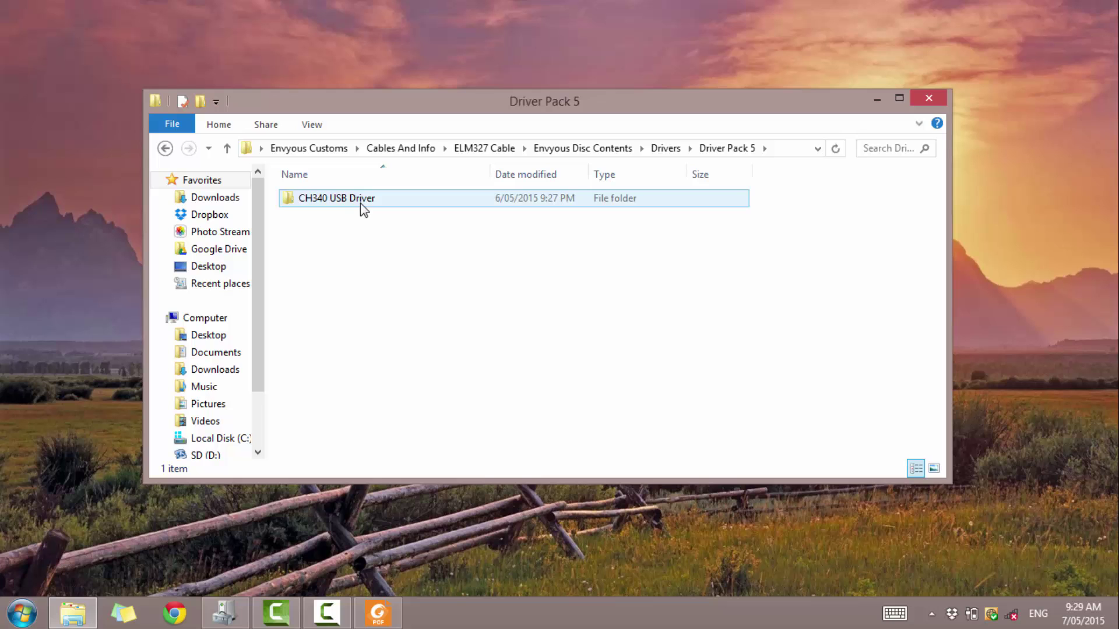
double_click(360, 201)
left_click(361, 201)
double_click(362, 201)
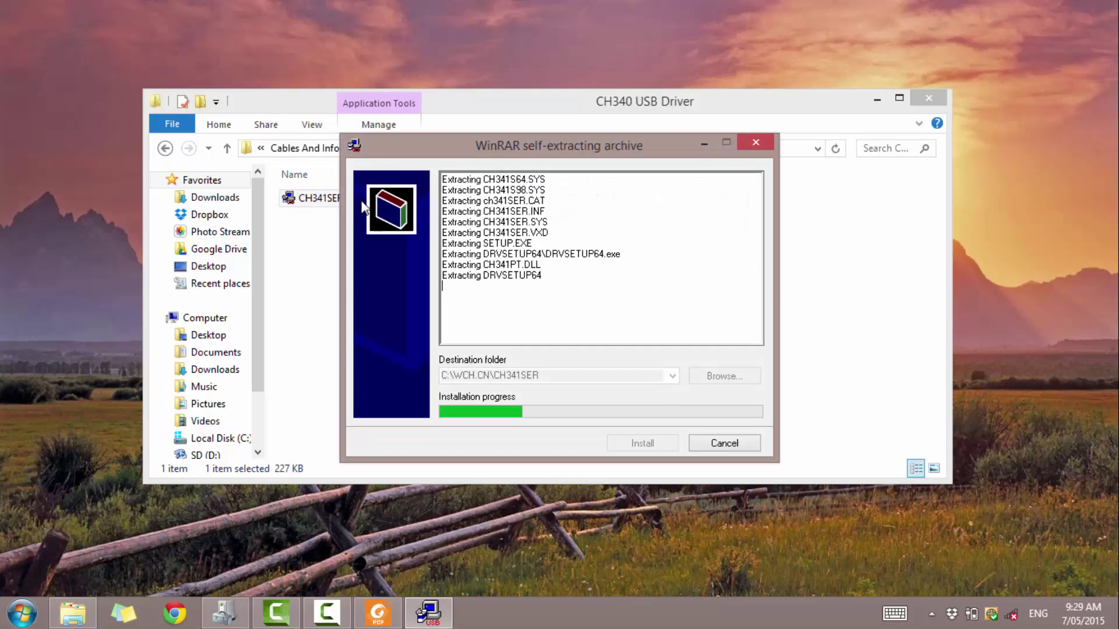
left_click(620, 326)
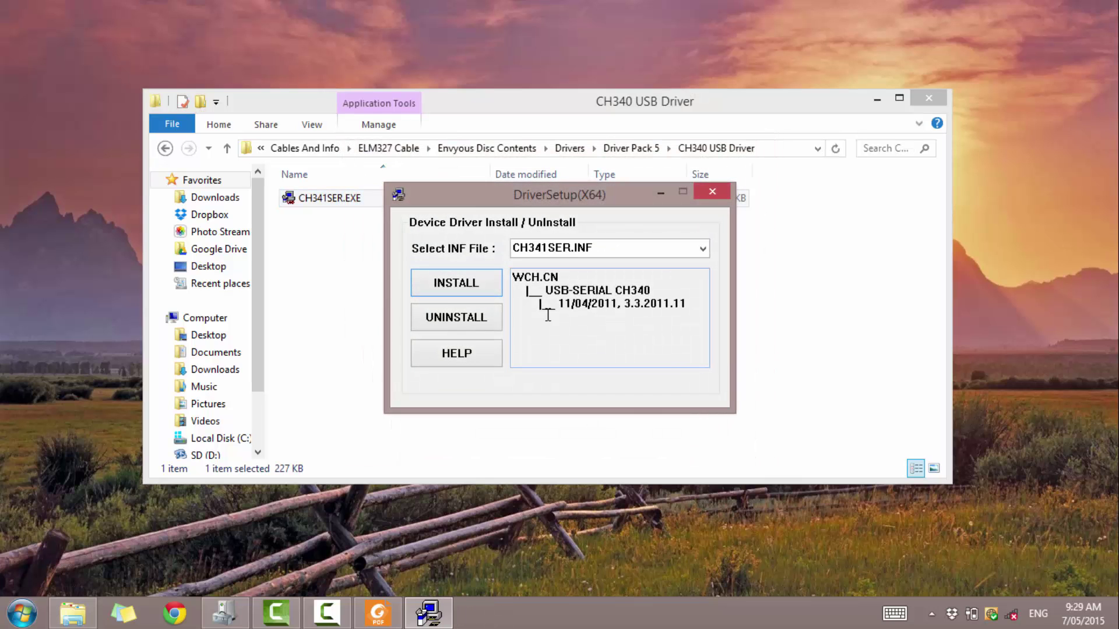
Step: Uninstall and reinstall the CH340 driver until it reports successful pre-installation, then close DriverSetup
left_click(455, 283)
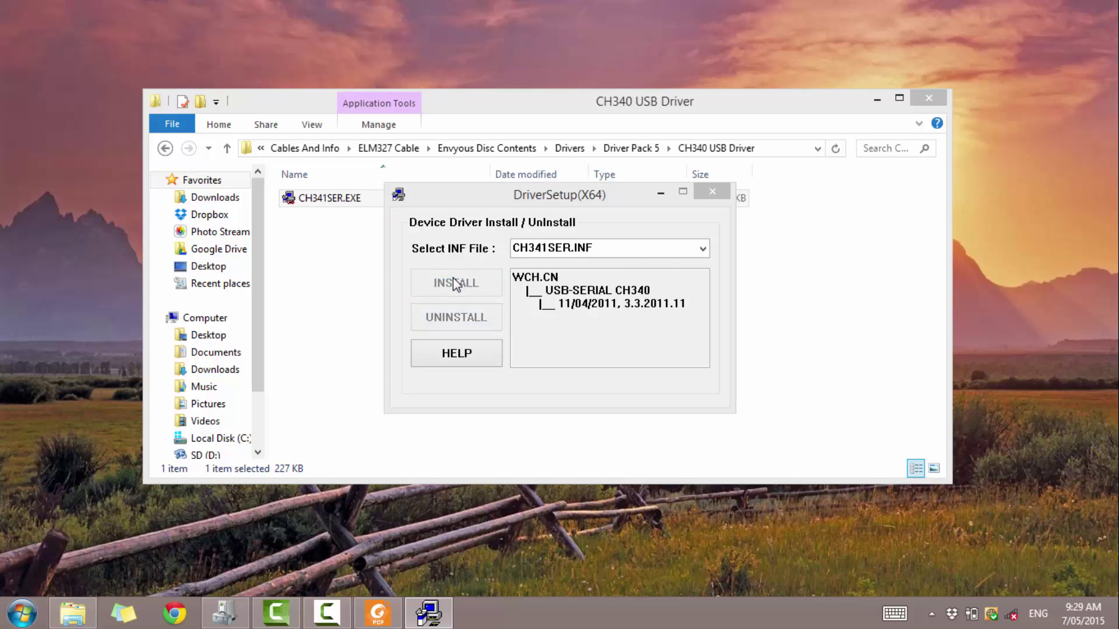
left_click(587, 363)
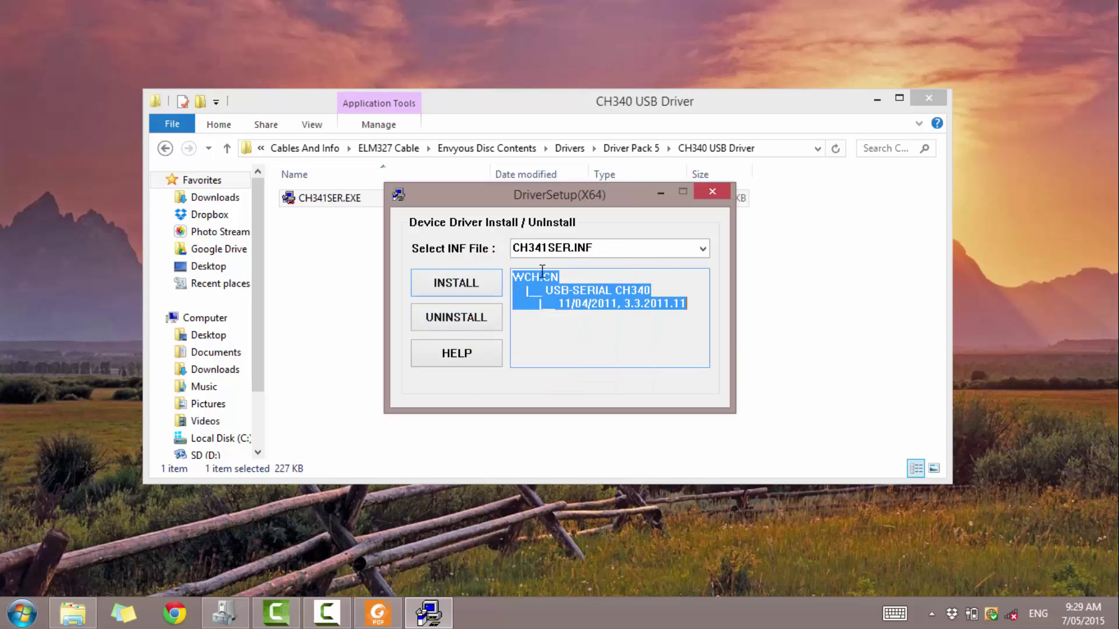
left_click(470, 323)
left_click(639, 366)
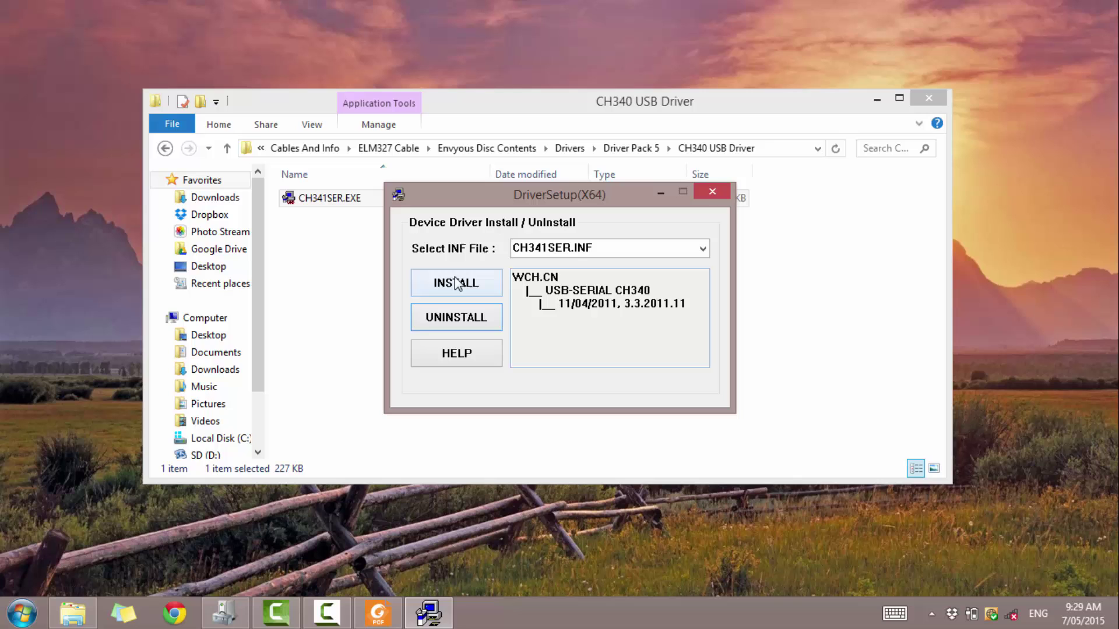
left_click(455, 284)
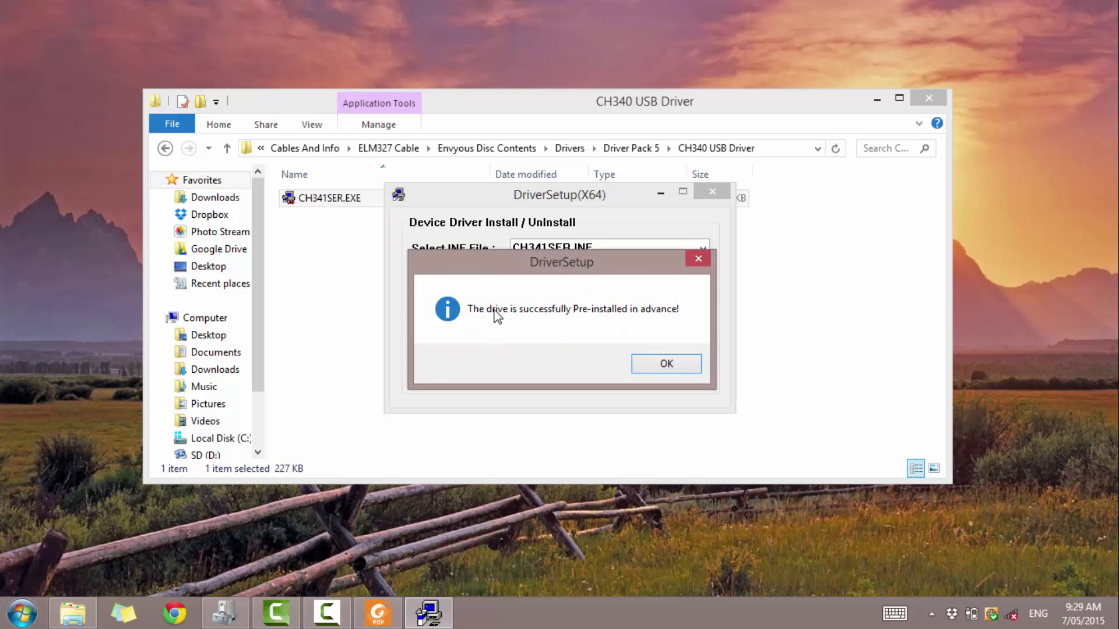
left_click(666, 365)
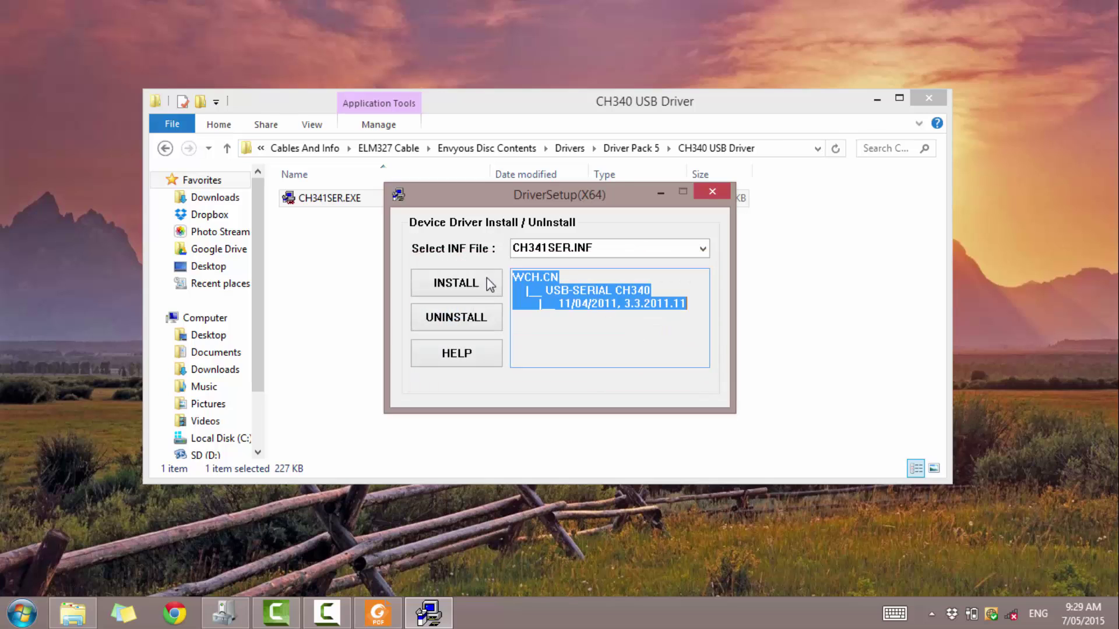
left_click(712, 191)
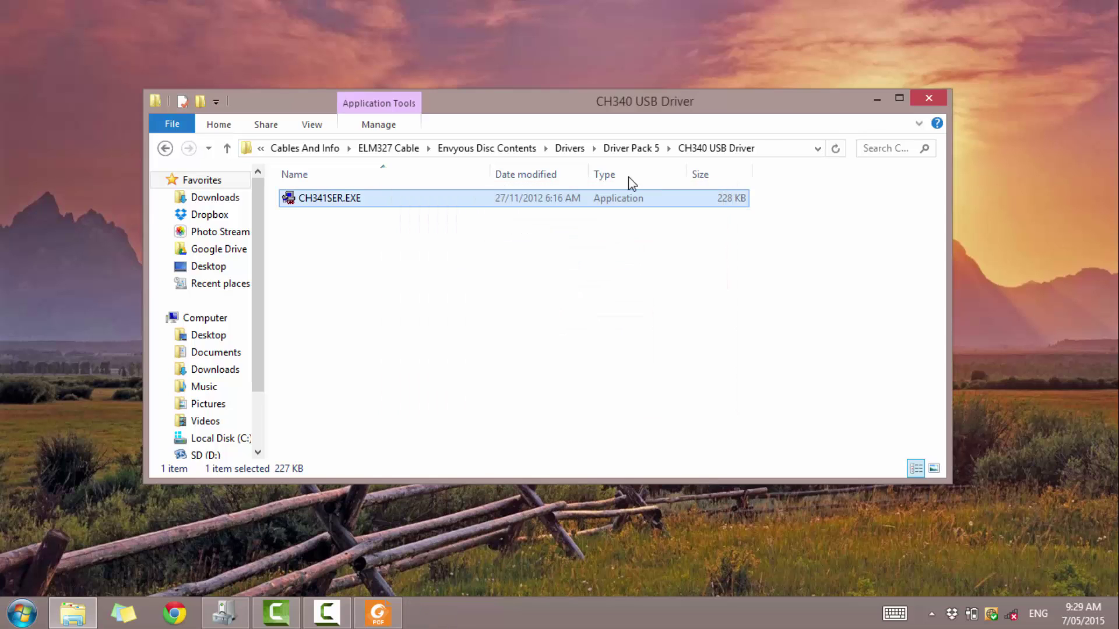
Step: Install ser2pl.inf from Driver Pack 3's Profilic_Win8_x64_x86 folder, then return to the Drivers folder
left_click(569, 149)
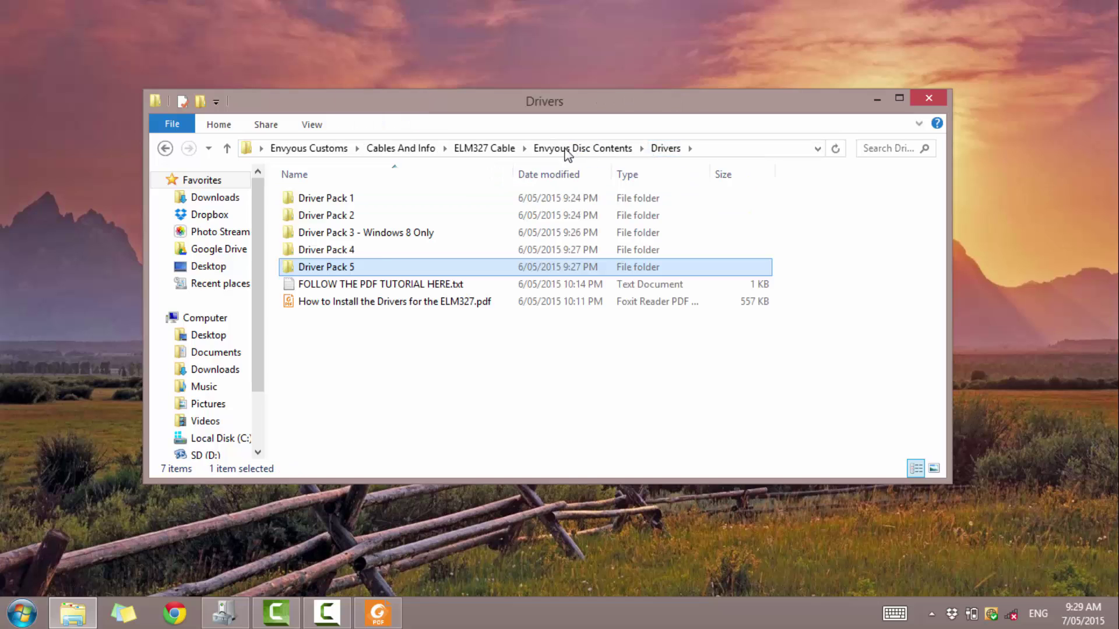
double_click(347, 233)
double_click(354, 197)
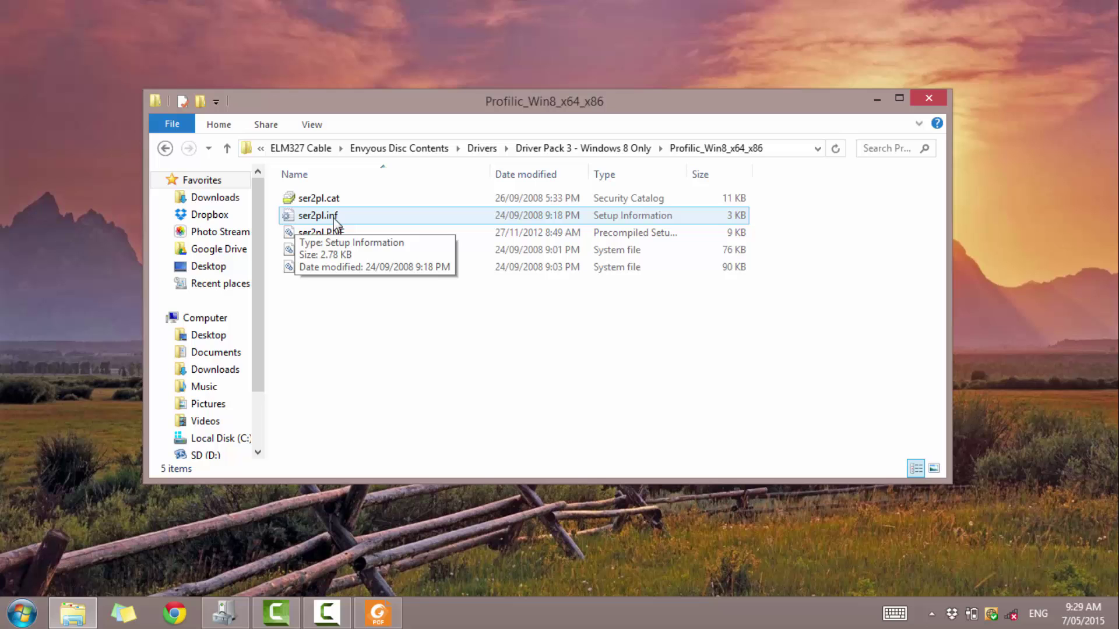
right_click(334, 220)
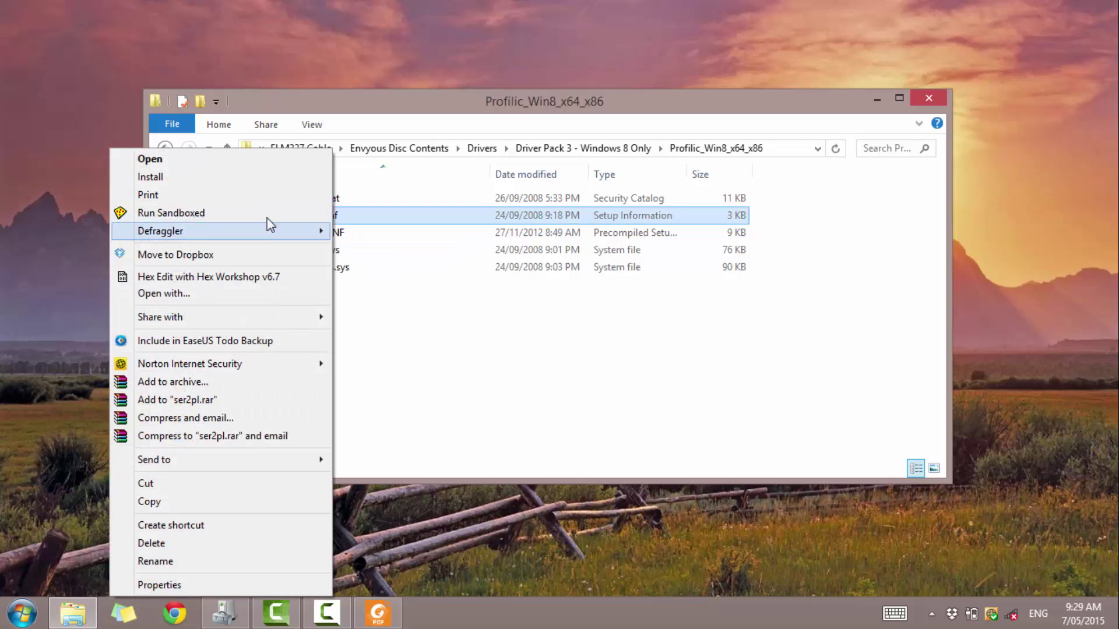
left_click(239, 177)
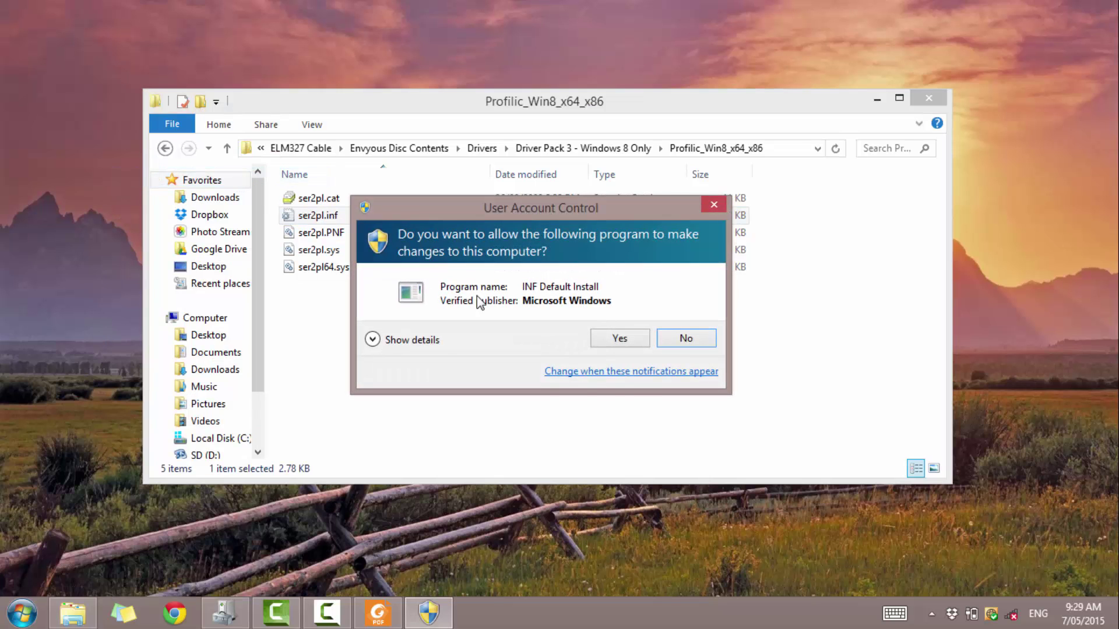
left_click(623, 348)
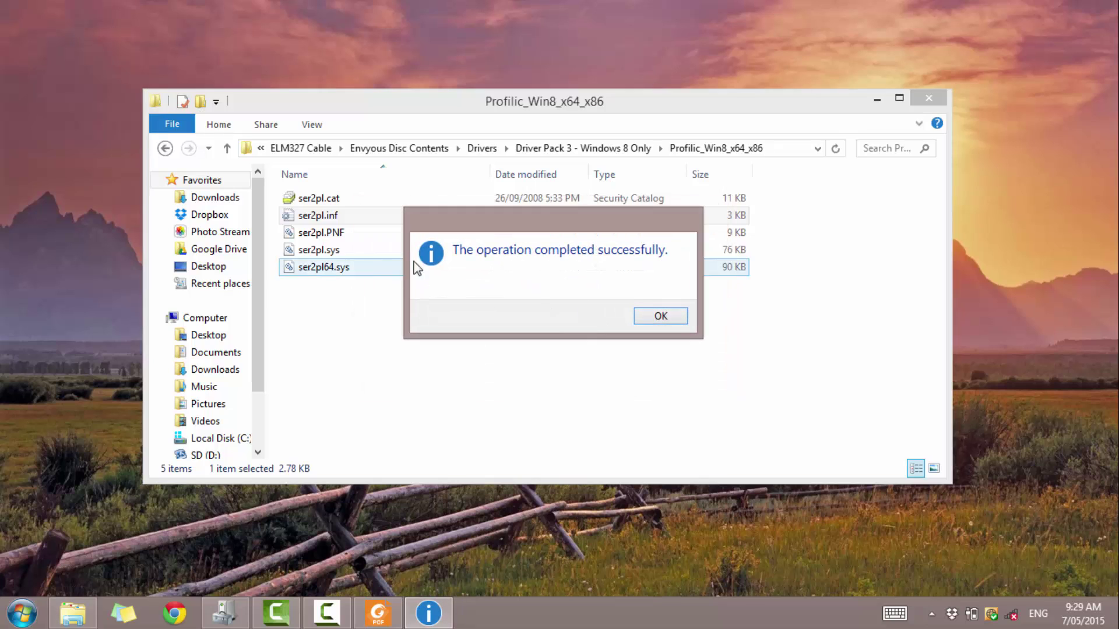
left_click(669, 318)
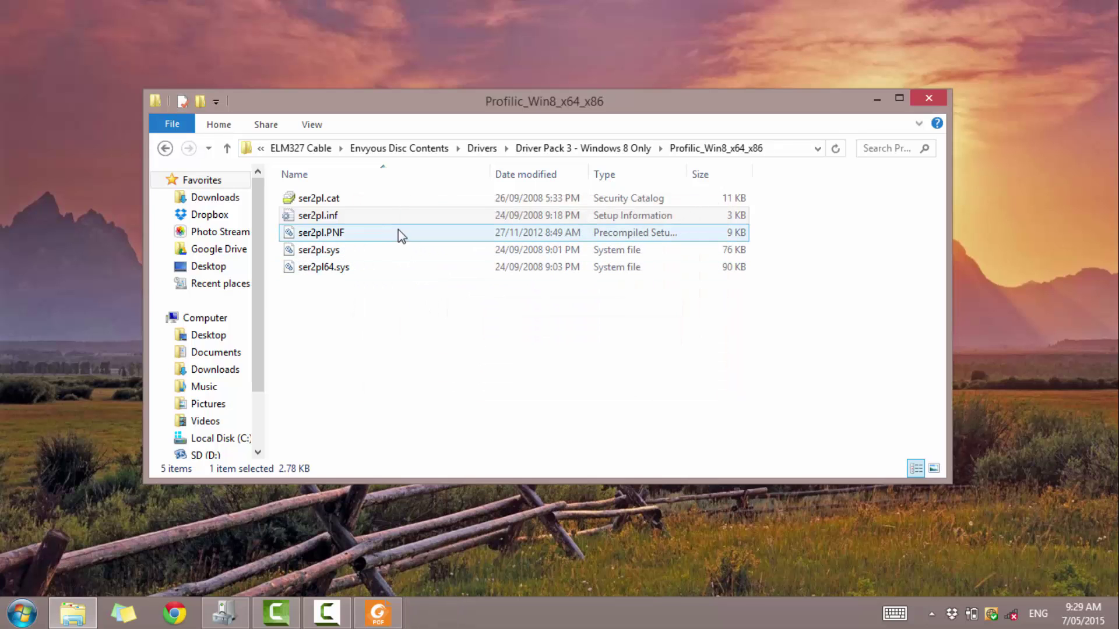
left_click(486, 149)
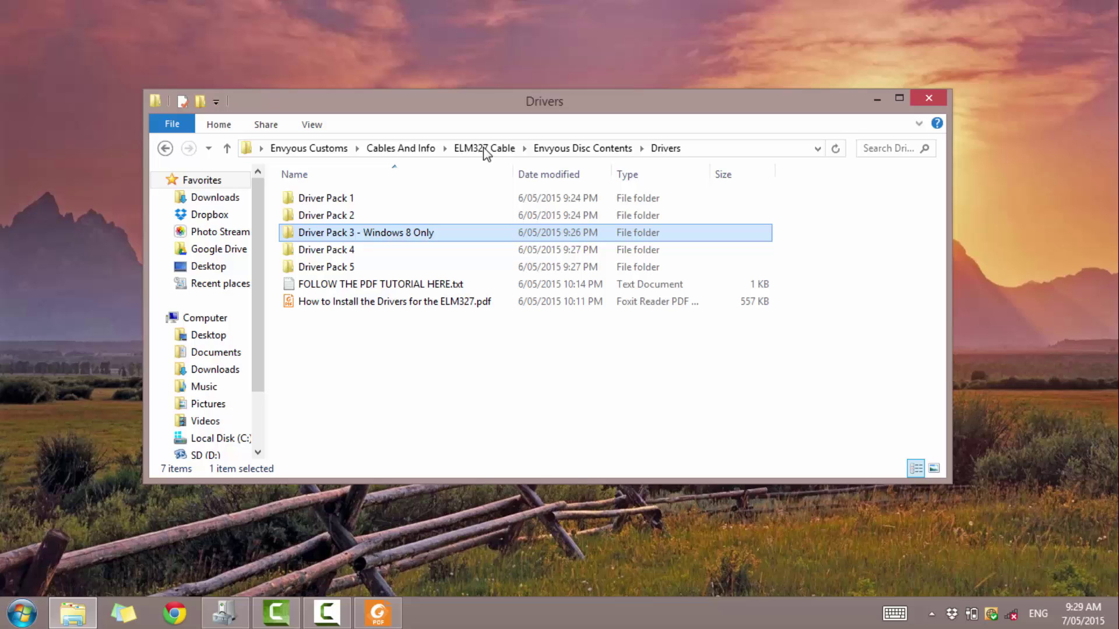
Step: Look inside Driver Pack 4, which holds CDM v2.08.28 Certified, then return to the Drivers folder
double_click(353, 252)
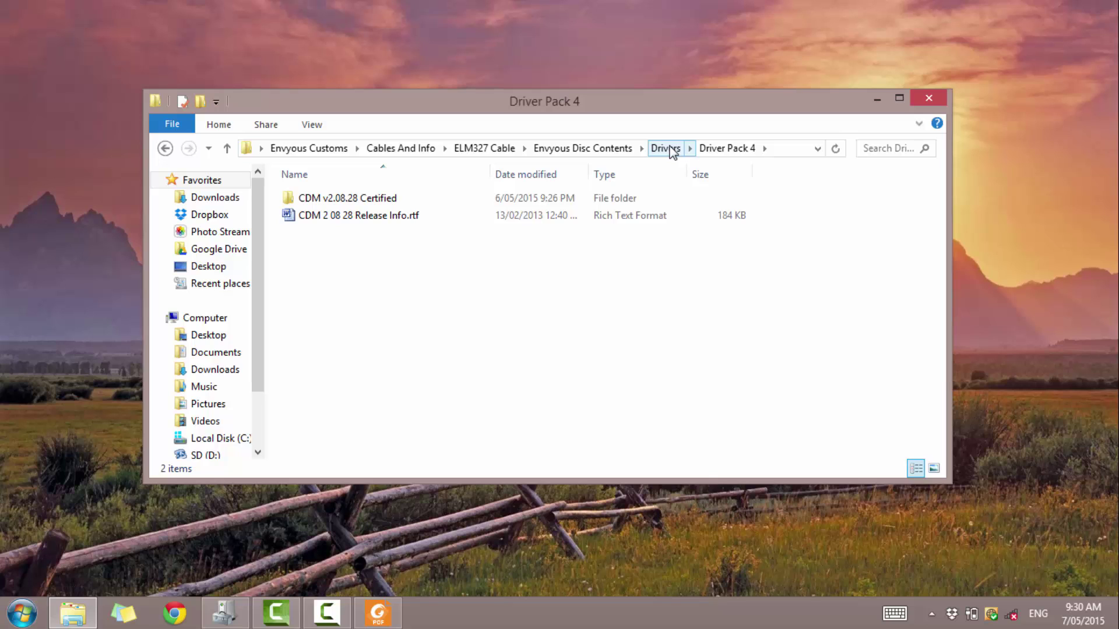
mouse_move(242, 601)
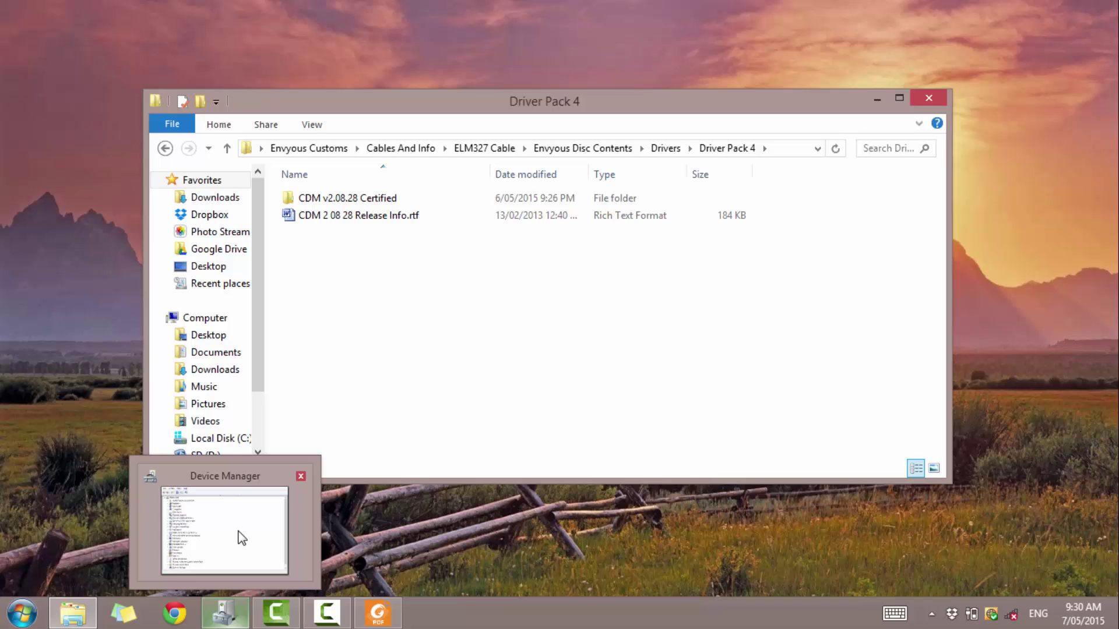
mouse_move(242, 538)
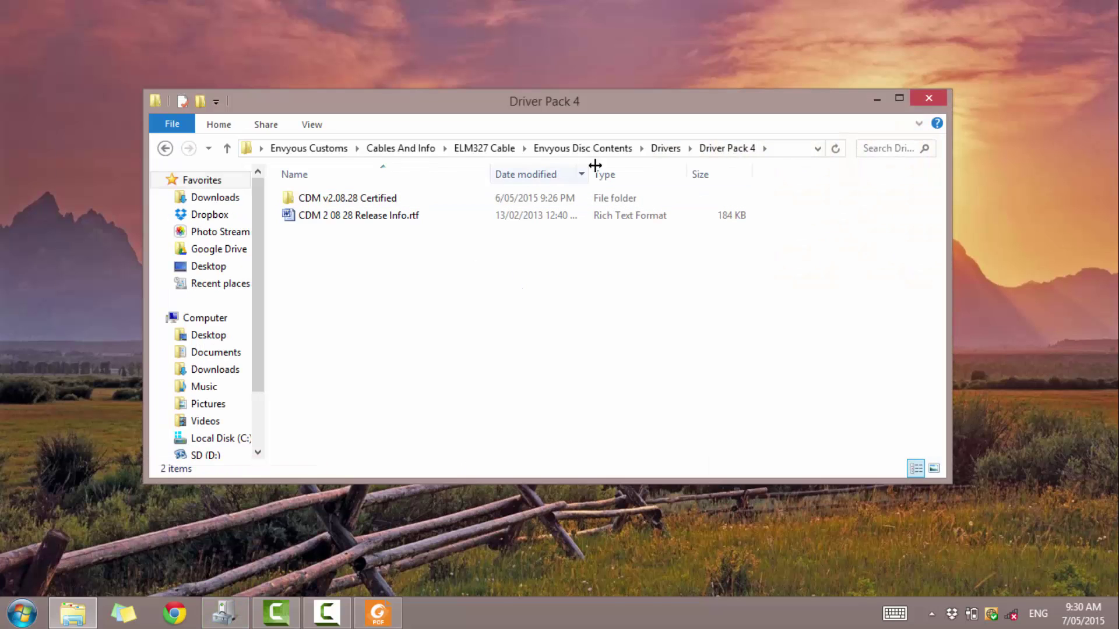
left_click(666, 151)
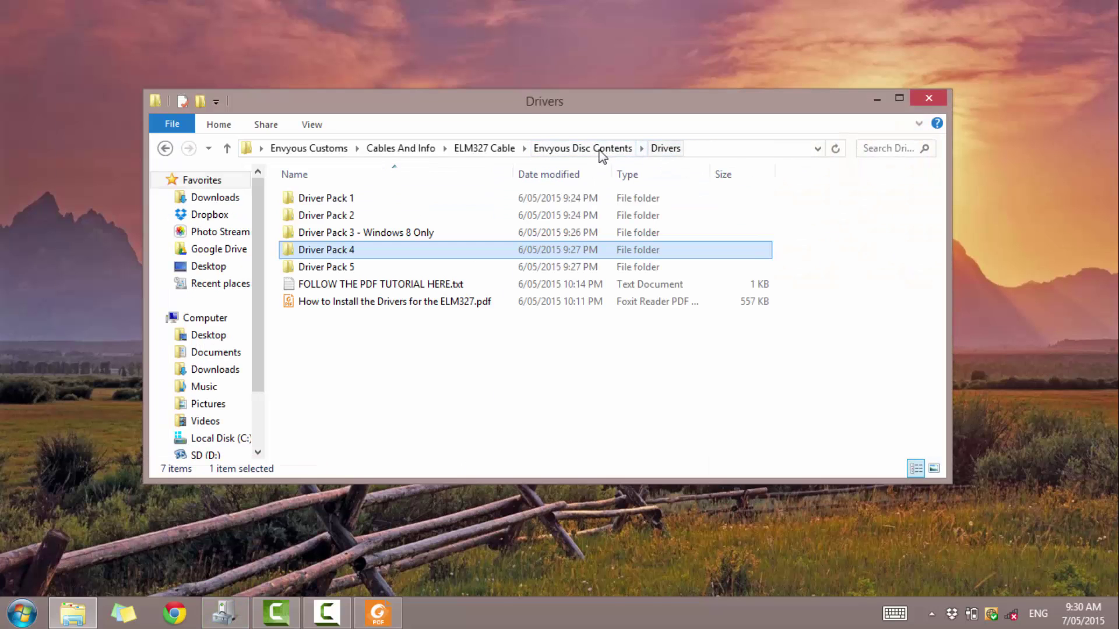
Step: Scroll the ELM327 guide to page 2's cable plug-in step, then bring Device Manager forward
left_click(378, 613)
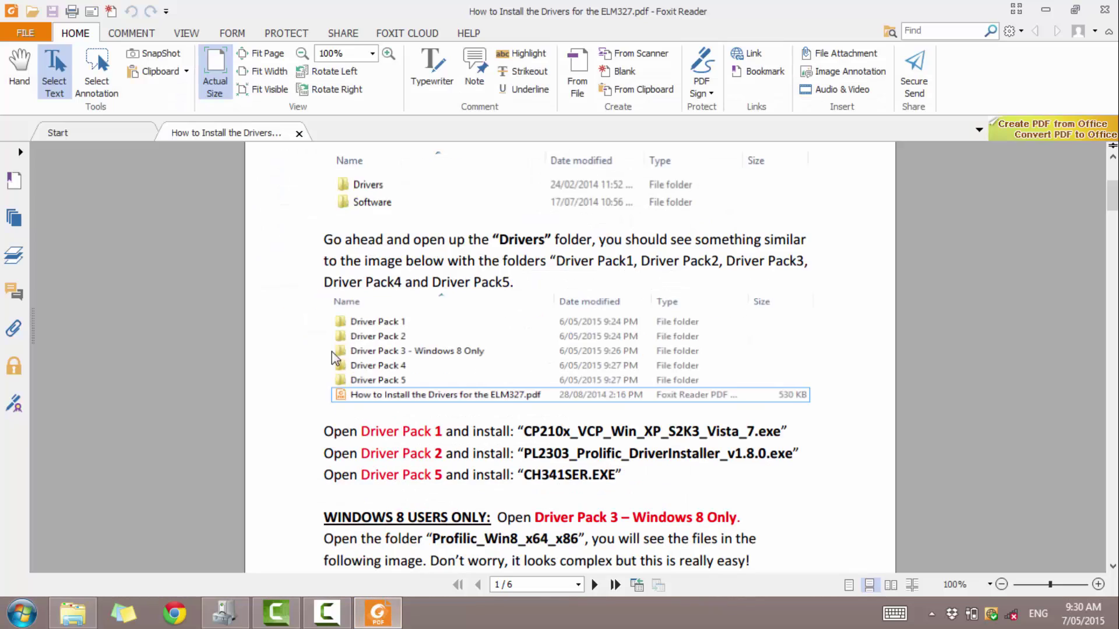
scroll(364, 337, "down", 4)
scroll(386, 268, "down", 6)
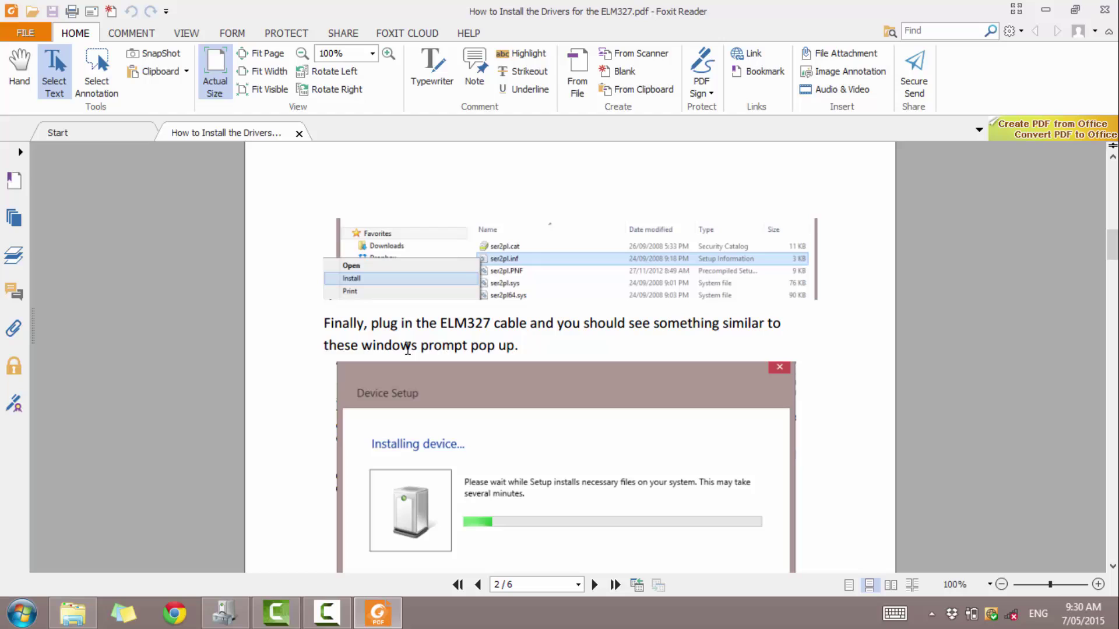
left_click(241, 616)
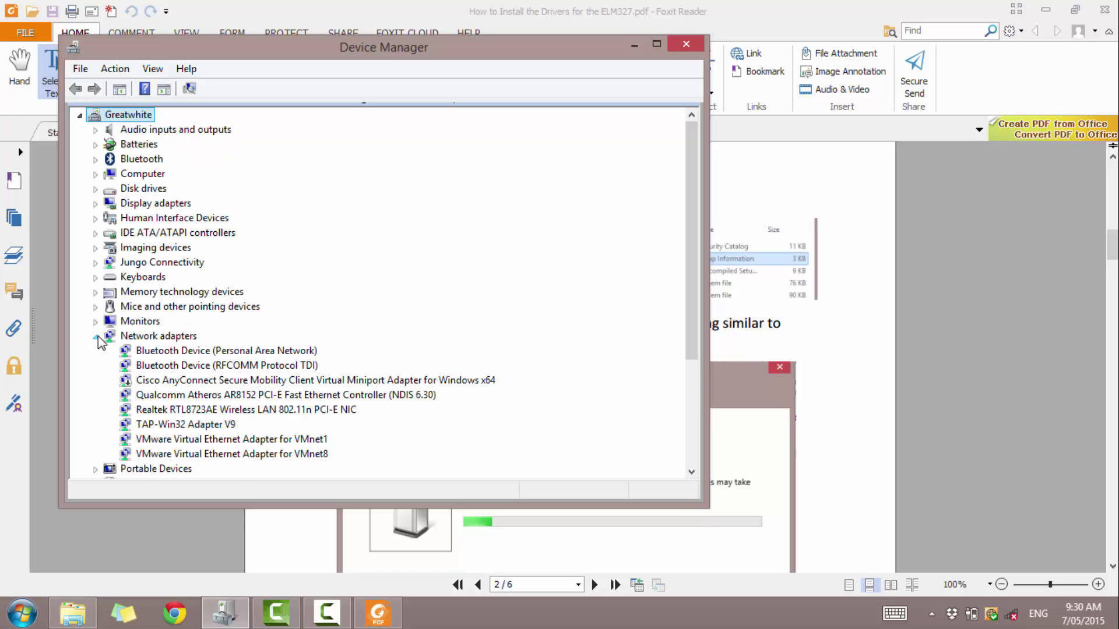
Step: Select the USB-SERIAL CH340 (COM3) entry under Ports, then scroll onward in the installation guide
left_click(168, 381)
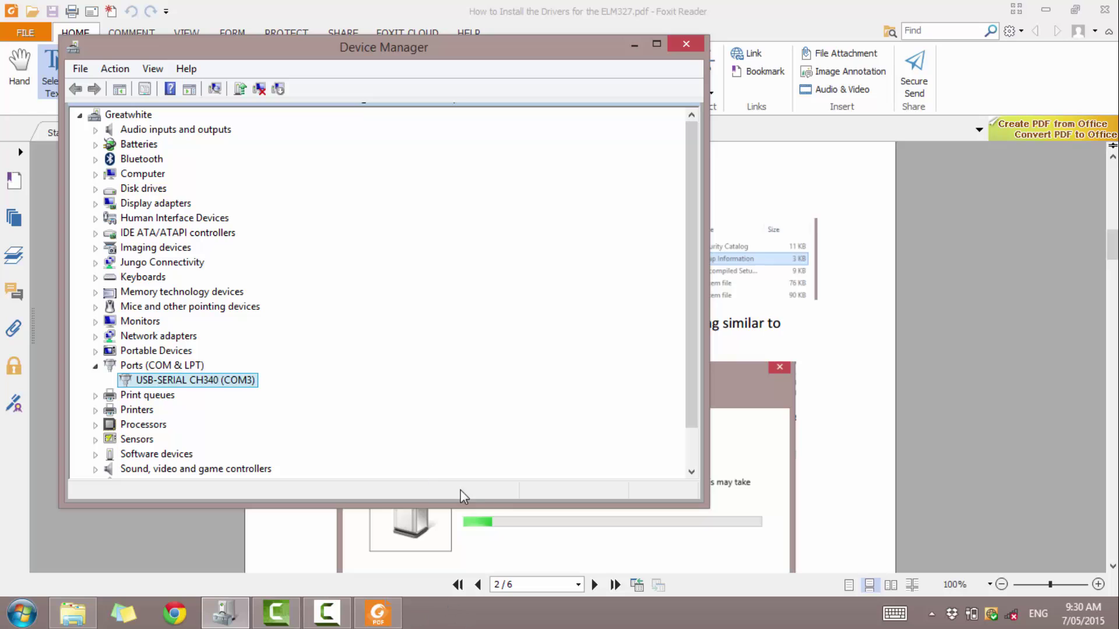
left_click(838, 359)
scroll(629, 400, "down", 6)
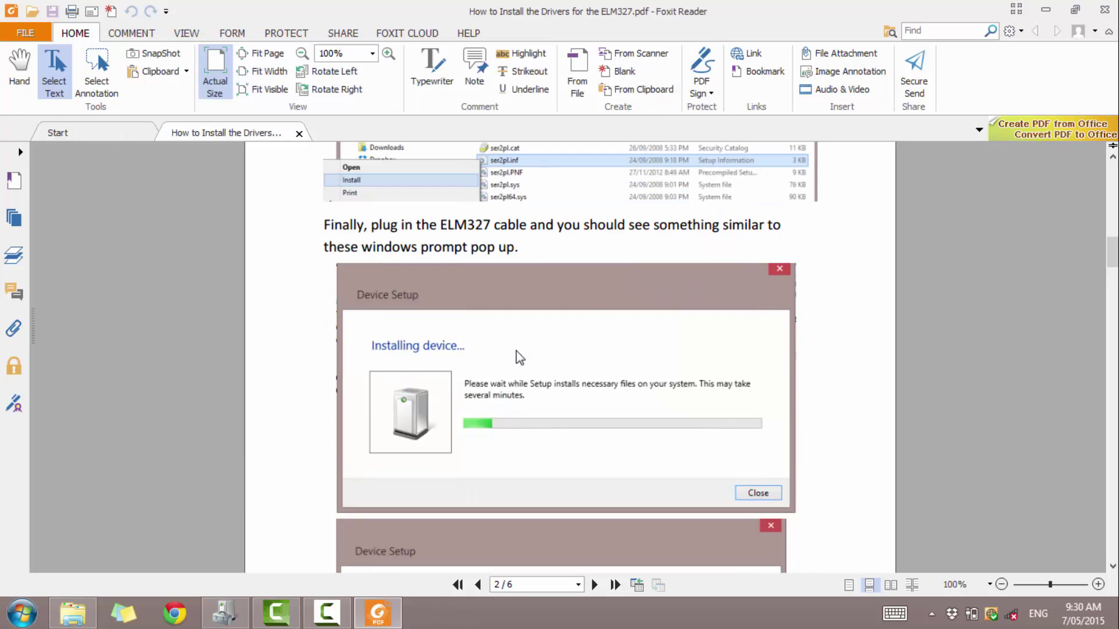
scroll(466, 382, "down", 1)
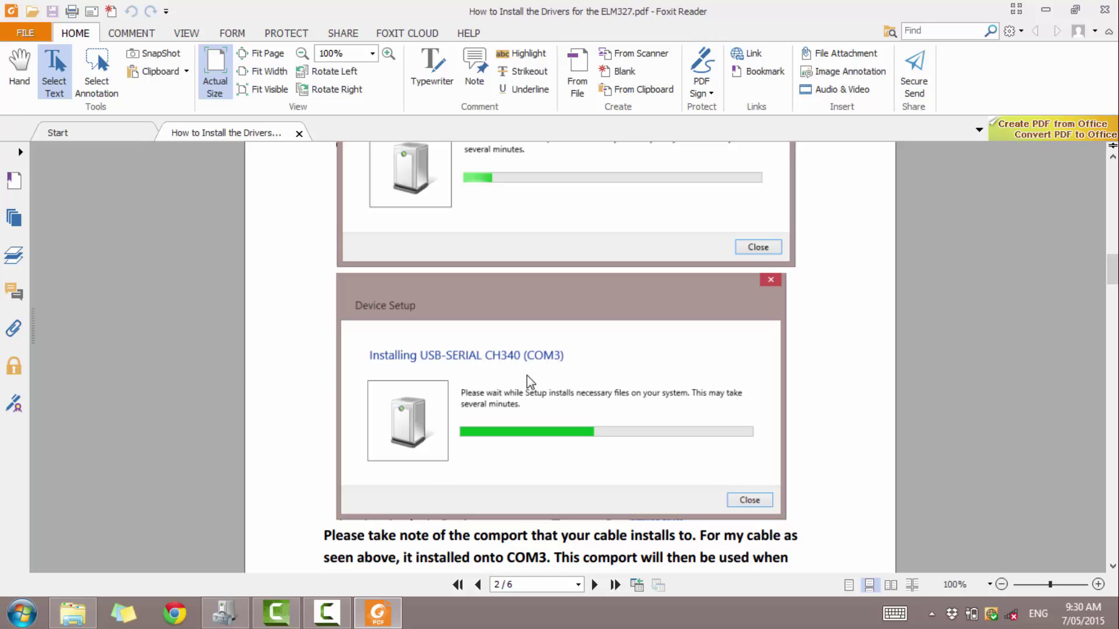
Step: Recheck the COM3 entry in Device Manager, then scroll the guide down to page 3
left_click(239, 609)
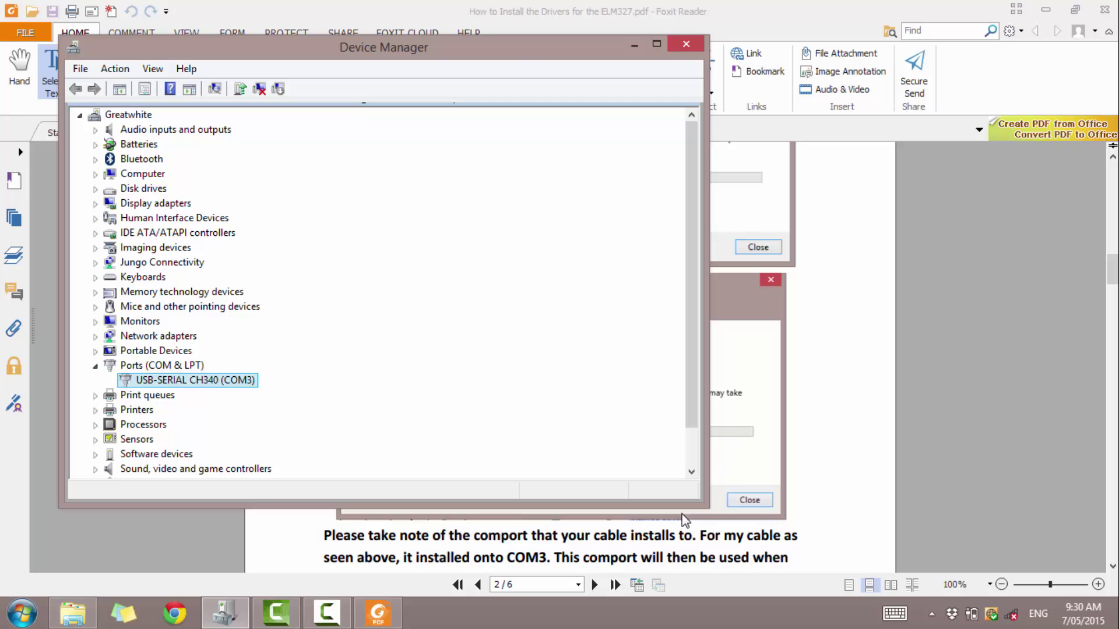
left_click(633, 557)
scroll(552, 504, "down", 4)
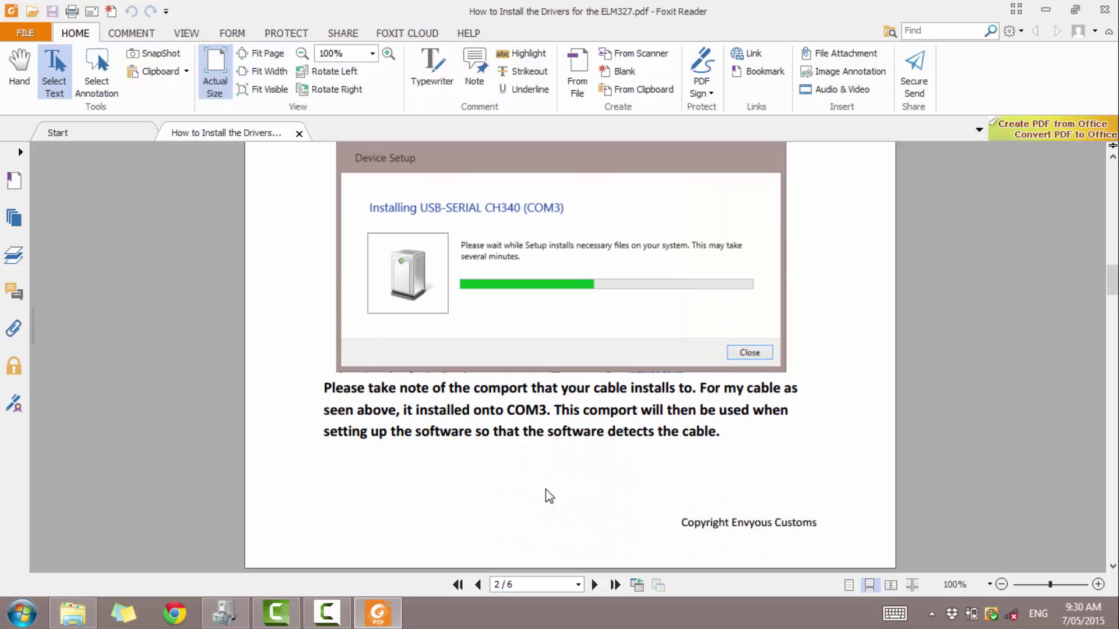
scroll(469, 411, "down", 3)
scroll(470, 409, "down", 3)
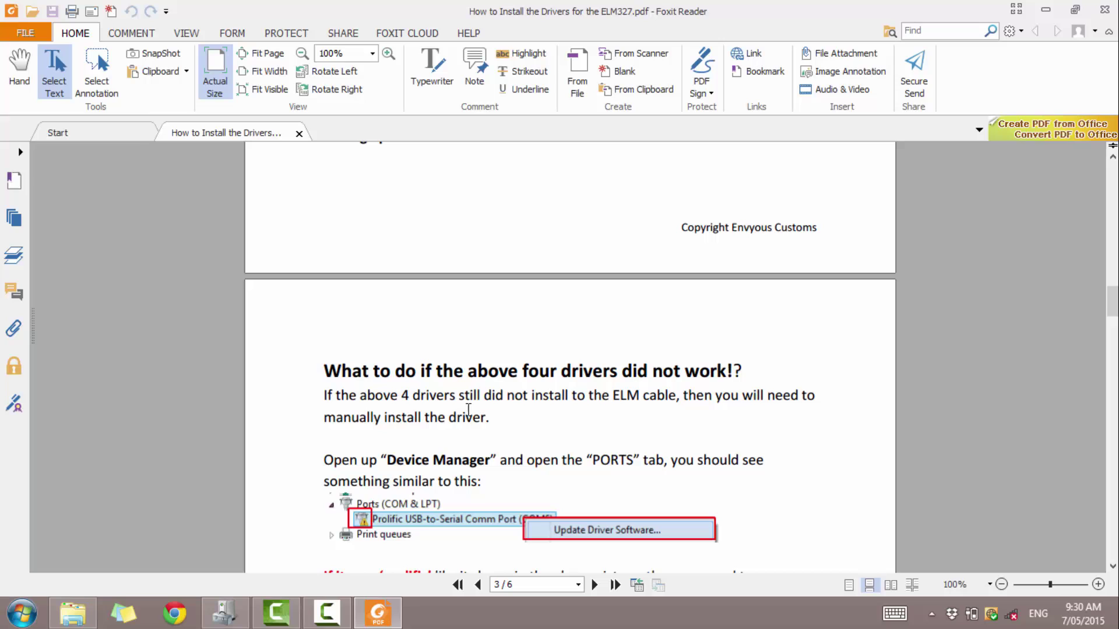
Step: Read page 3's manual fixes: Prolific driver 3.3.2.102 and USB Serial Port via Driver Pack 4
scroll(443, 411, "down", 1)
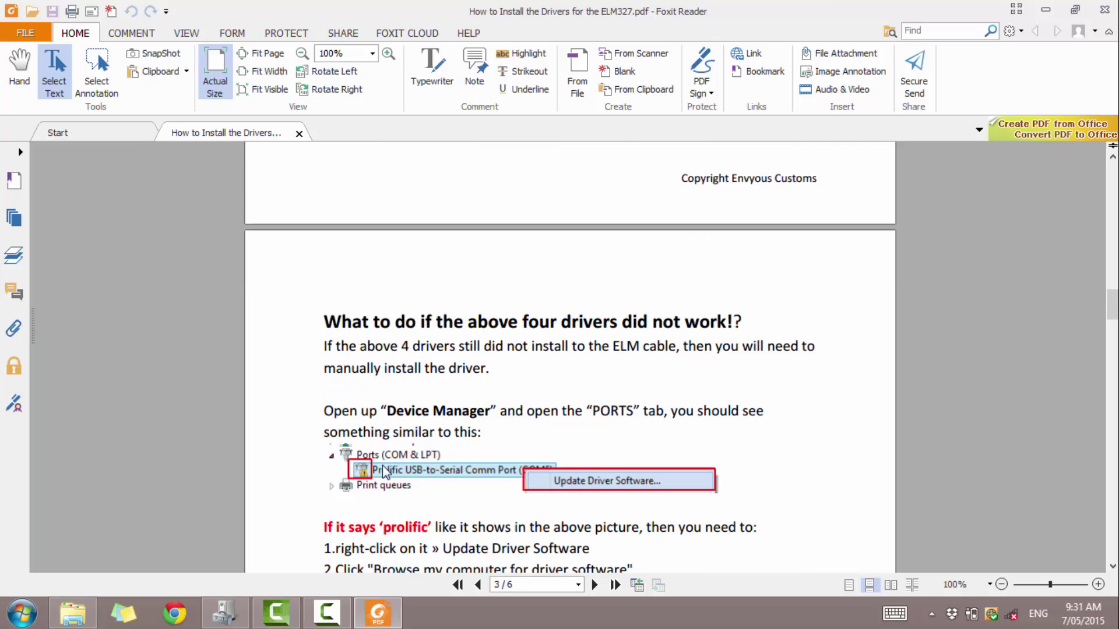
scroll(377, 506, "down", 2)
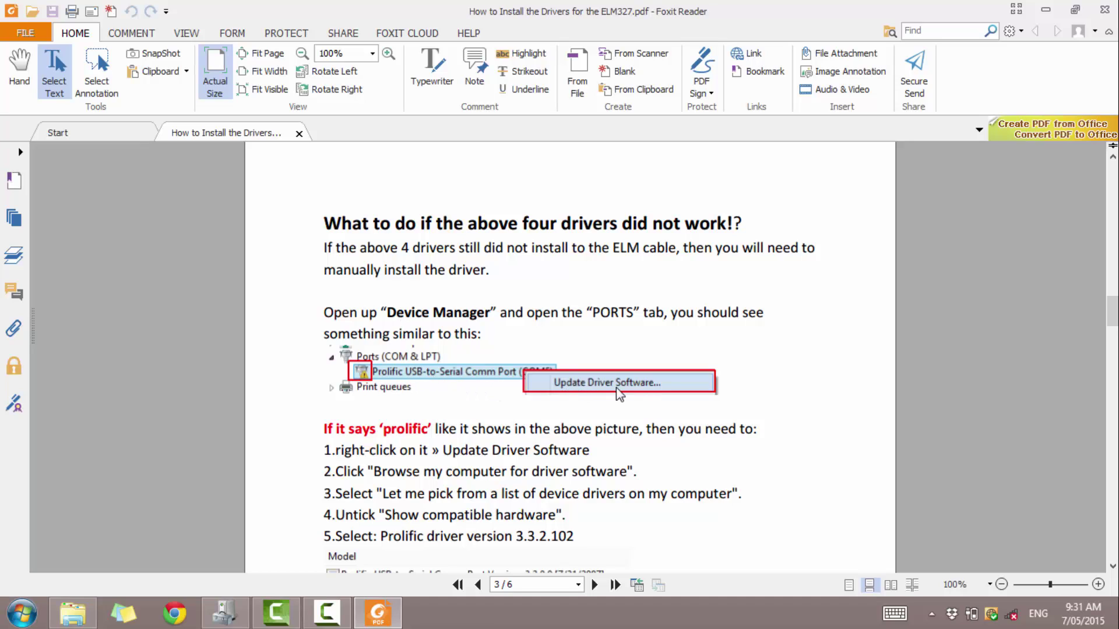
scroll(341, 410, "down", 2)
scroll(341, 390, "down", 4)
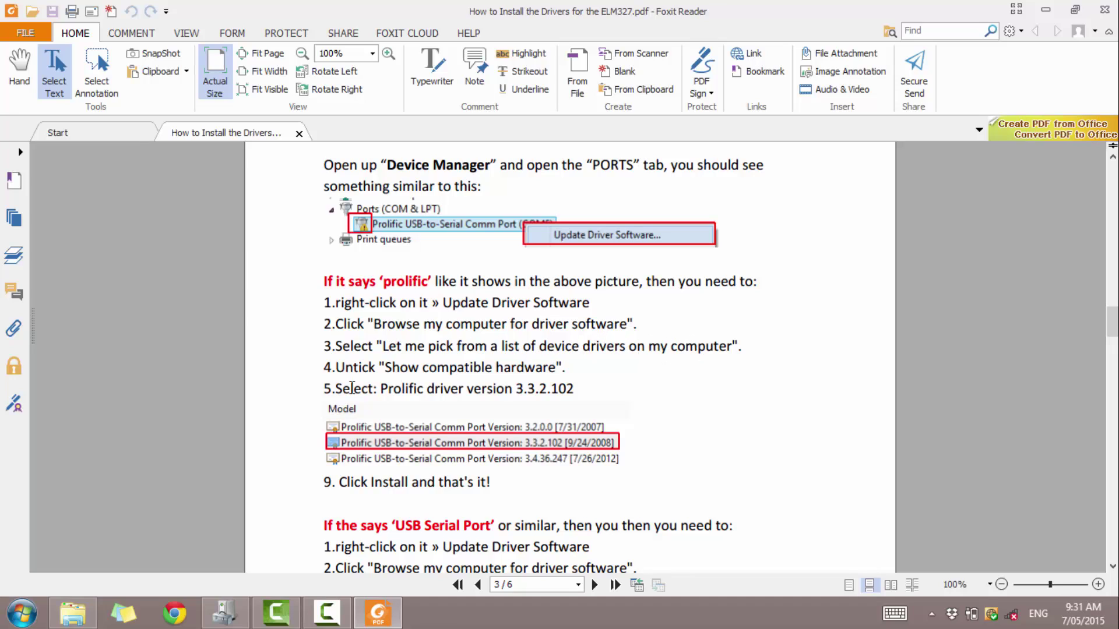
scroll(352, 388, "down", 2)
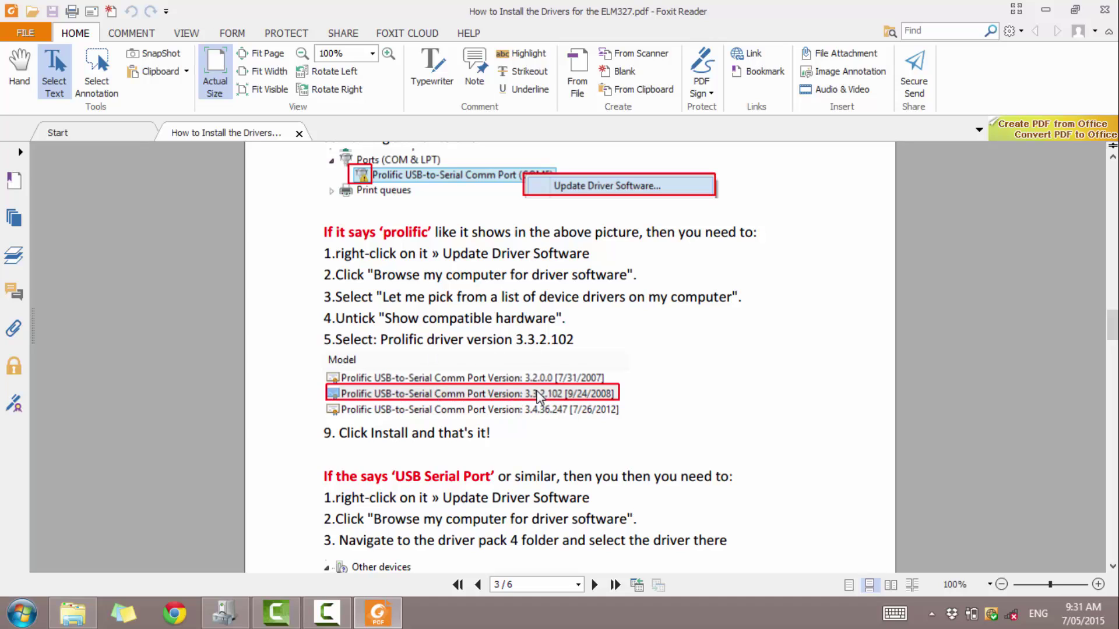
scroll(417, 422, "down", 2)
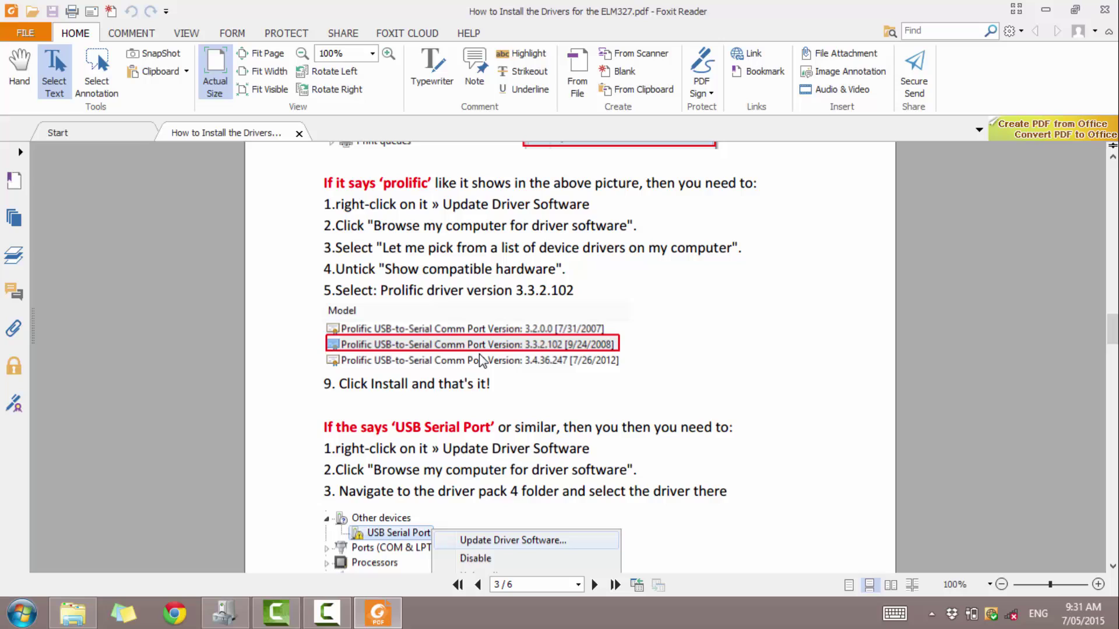
scroll(416, 338, "up", 6)
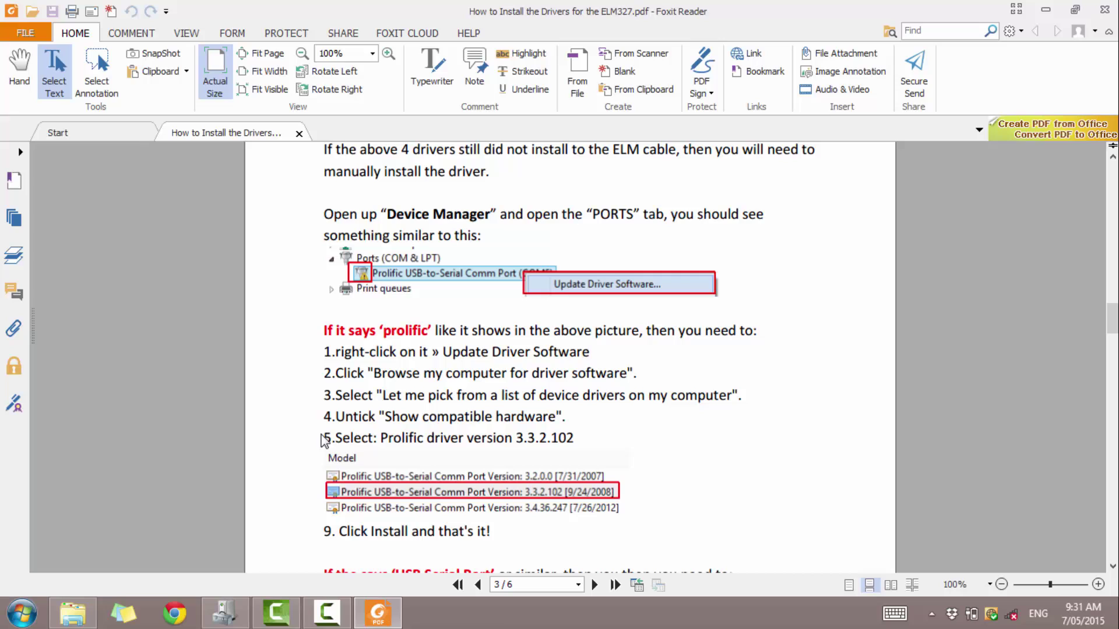
scroll(323, 437, "down", 4)
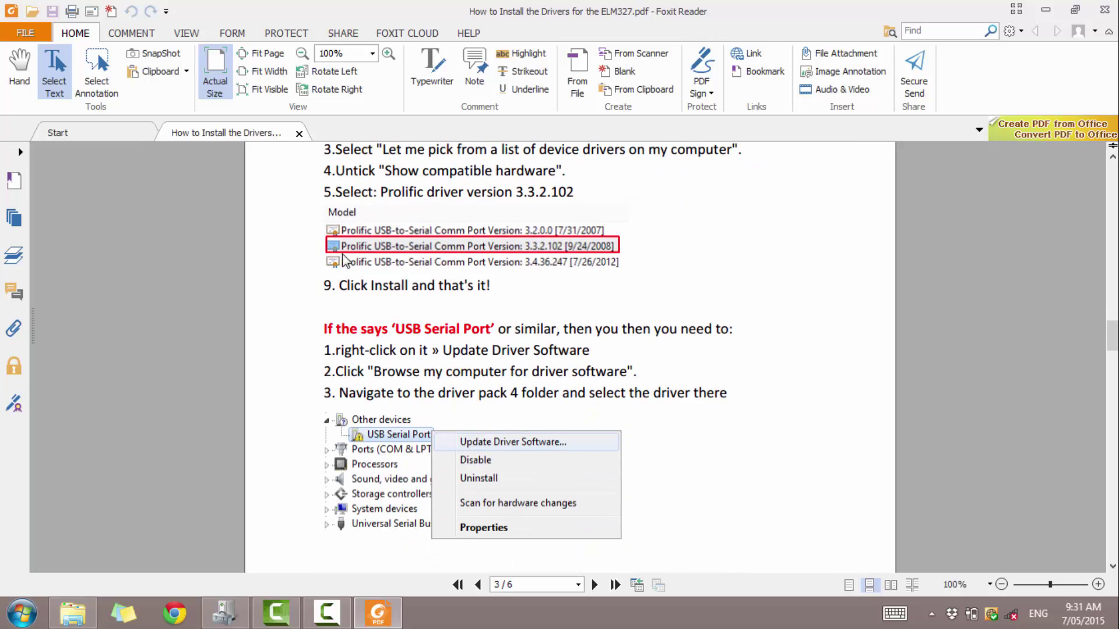
Step: Review page 3's USB Serial Port steps, recheck the Prolific steps, then continue toward page 4
scroll(339, 333, "down", 1)
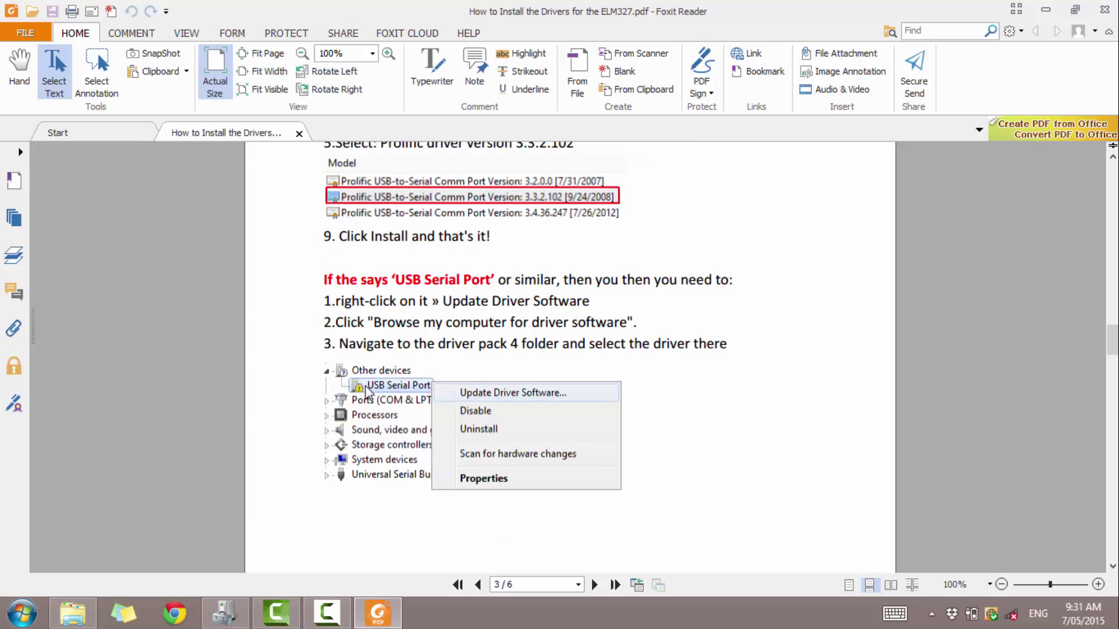
scroll(471, 345, "down", 1)
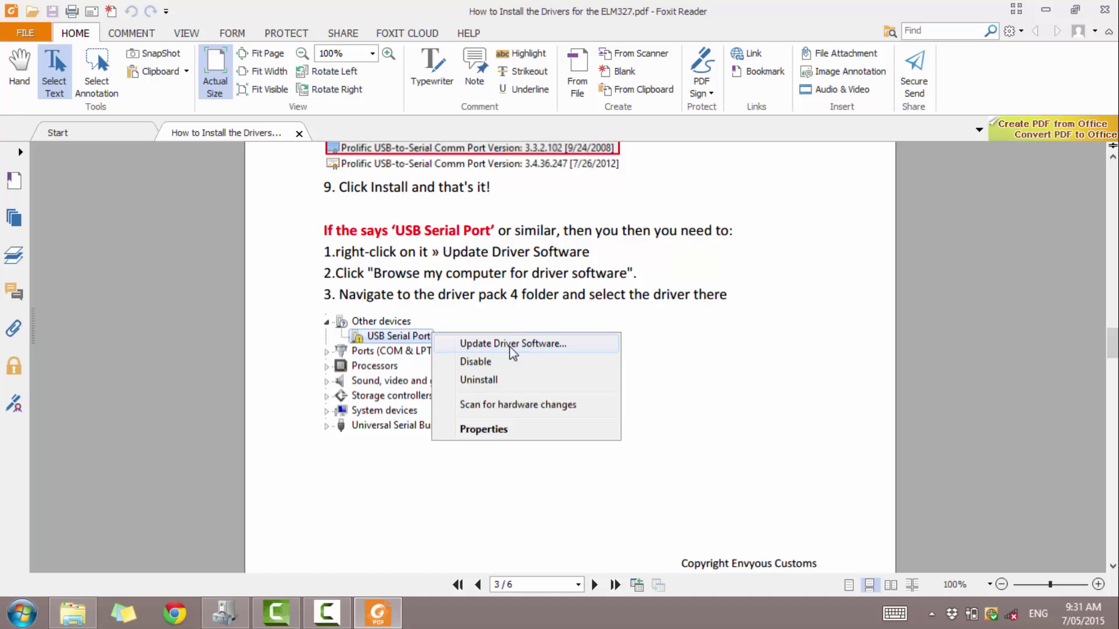
scroll(513, 347, "down", 1)
scroll(504, 307, "down", 2)
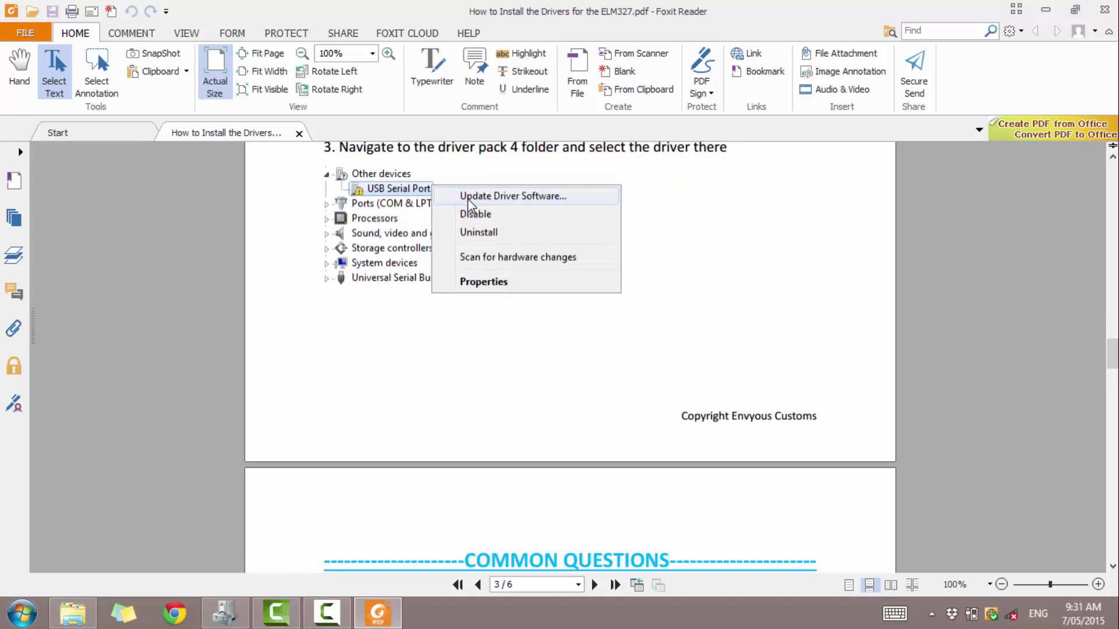
scroll(460, 215, "up", 5)
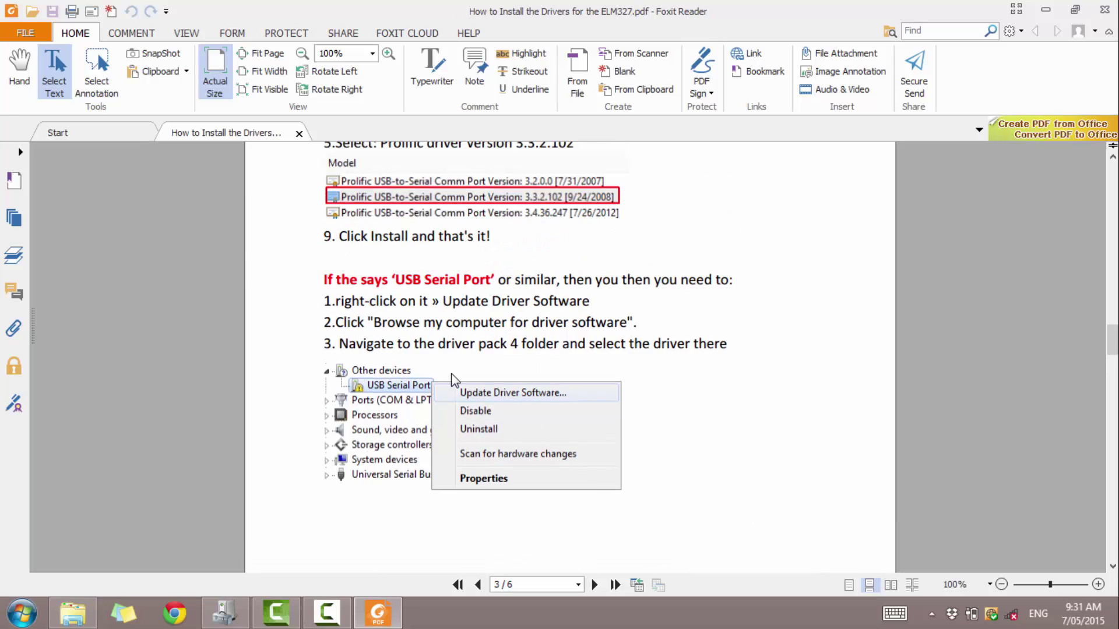
scroll(415, 366, "up", 7)
scroll(415, 366, "down", 3)
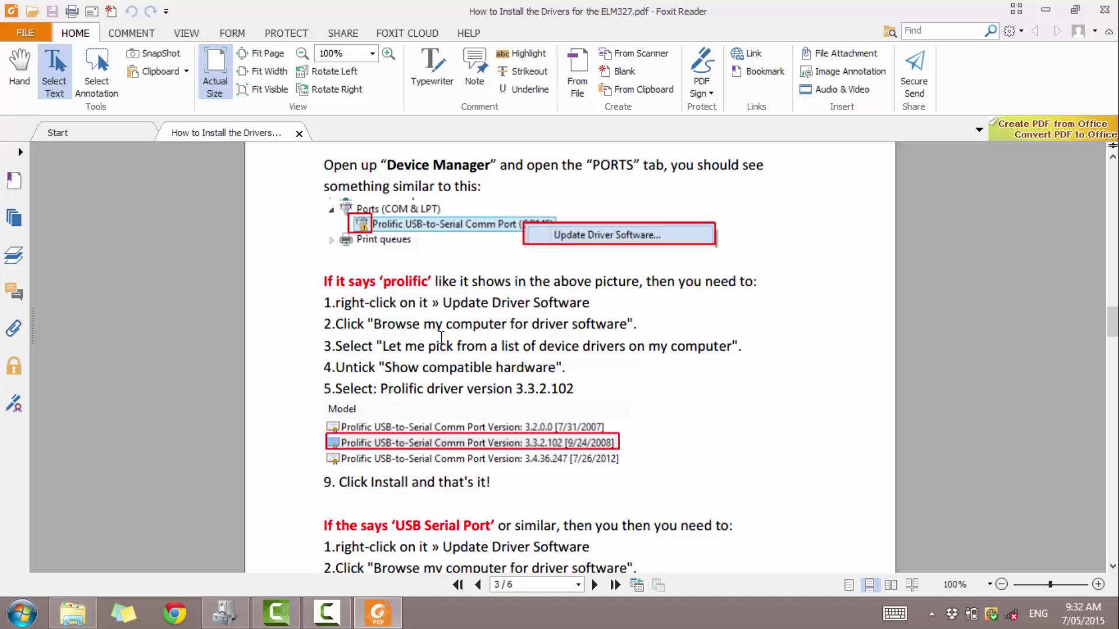
scroll(563, 332, "down", 5)
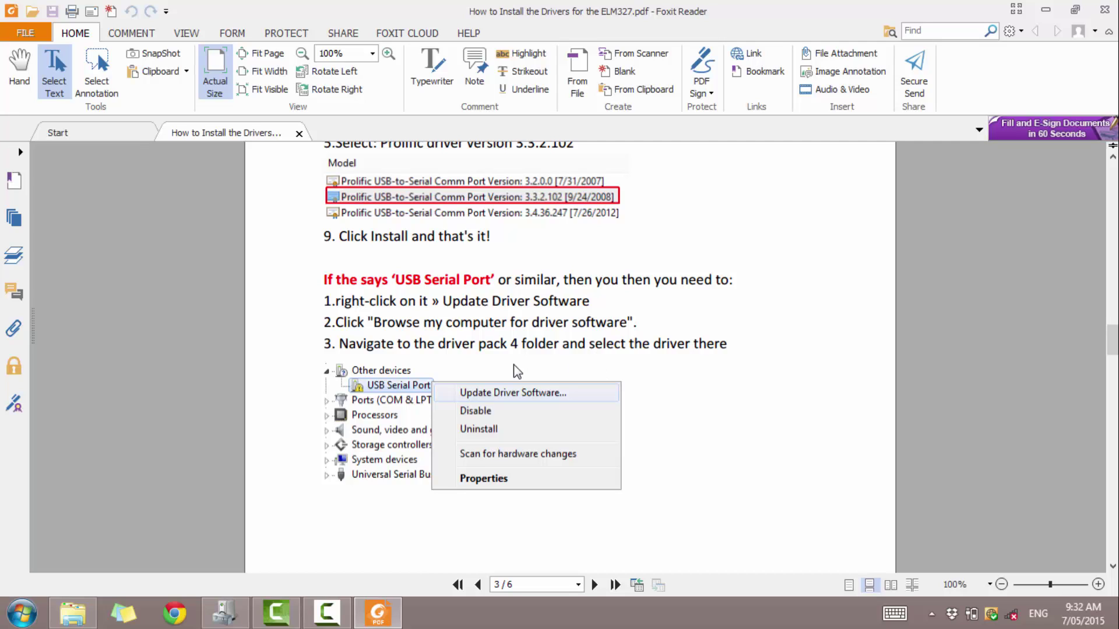
Step: Check the guide's page 4 Device Manager screenshot against the real USB-SERIAL CH340 (COM3) entry
scroll(500, 355, "down", 10)
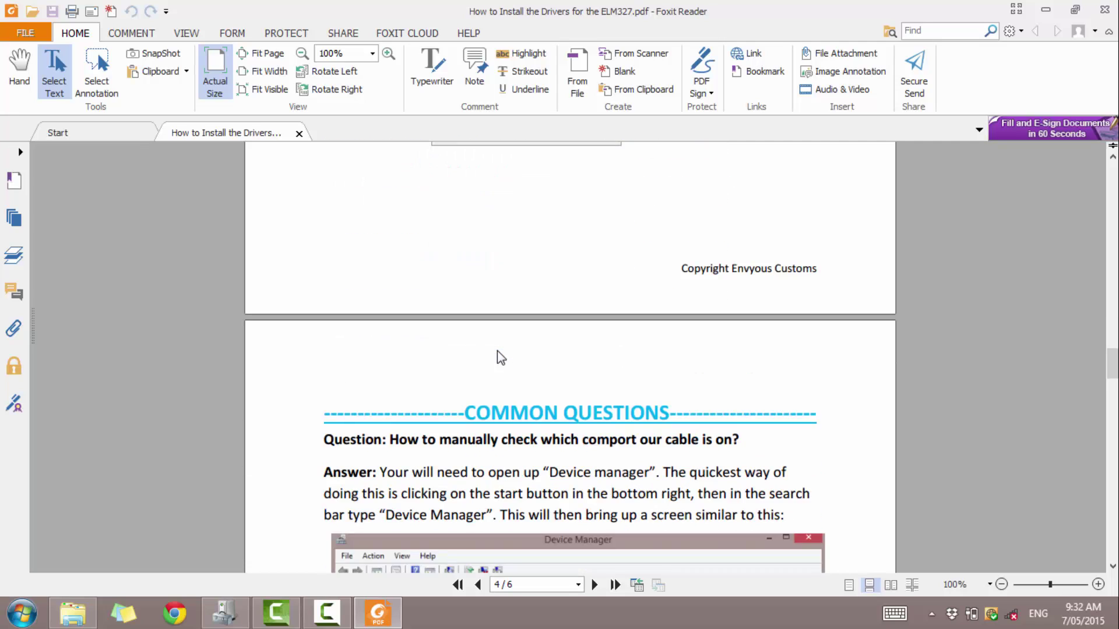
scroll(494, 349, "down", 3)
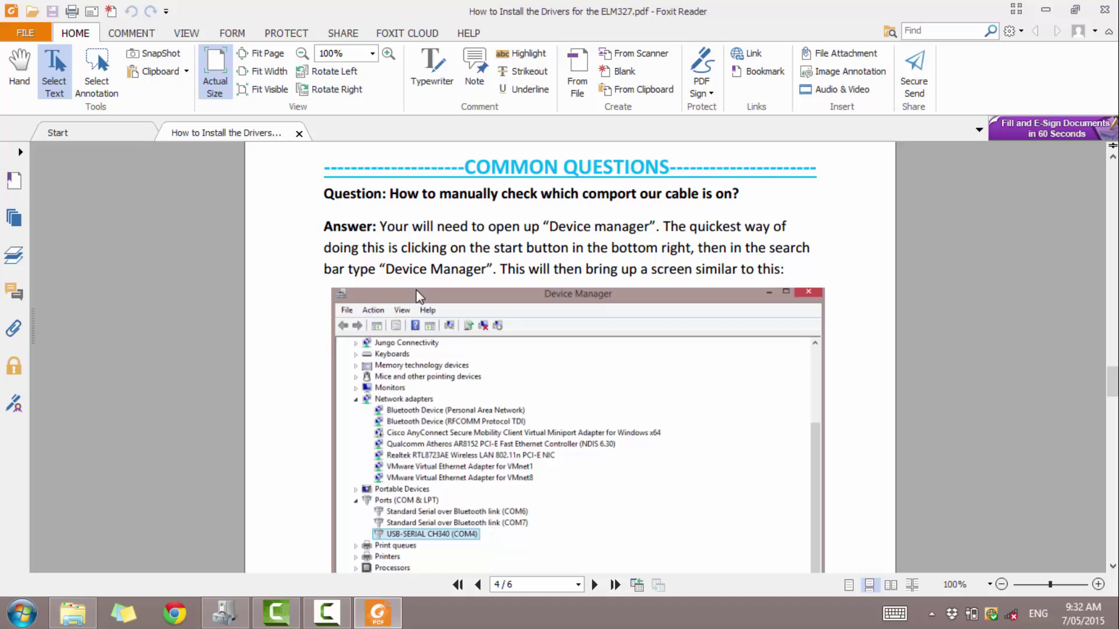
scroll(415, 294, "down", 3)
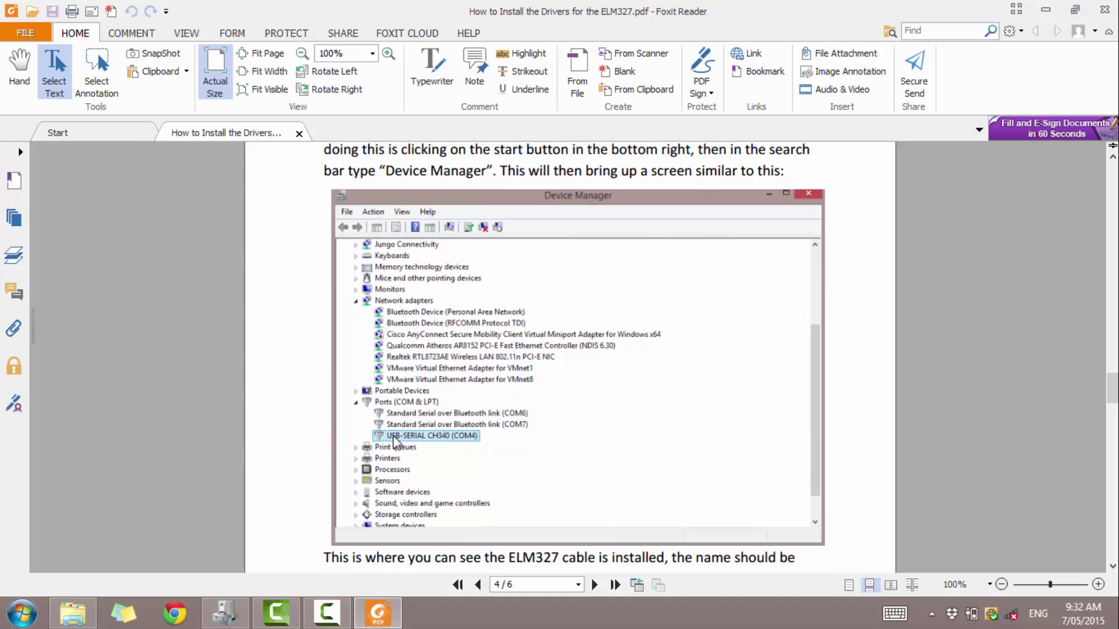
left_click(221, 621)
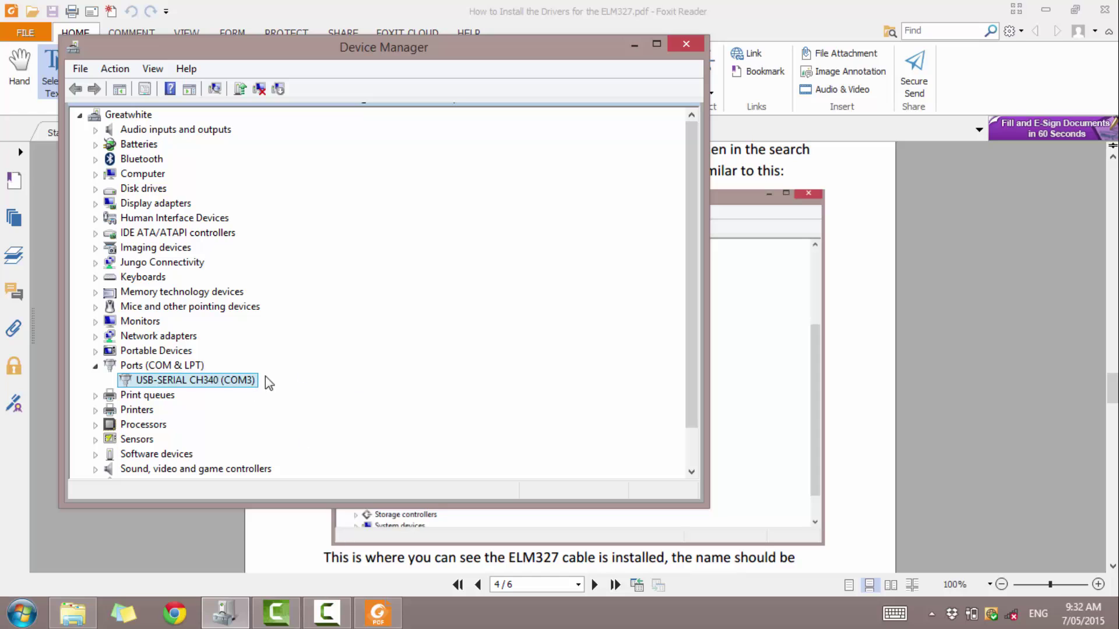
left_click(855, 393)
Step: Scroll past the page 4 cable-lights question to page 5's 'cable still did not install' answer
scroll(350, 382, "down", 3)
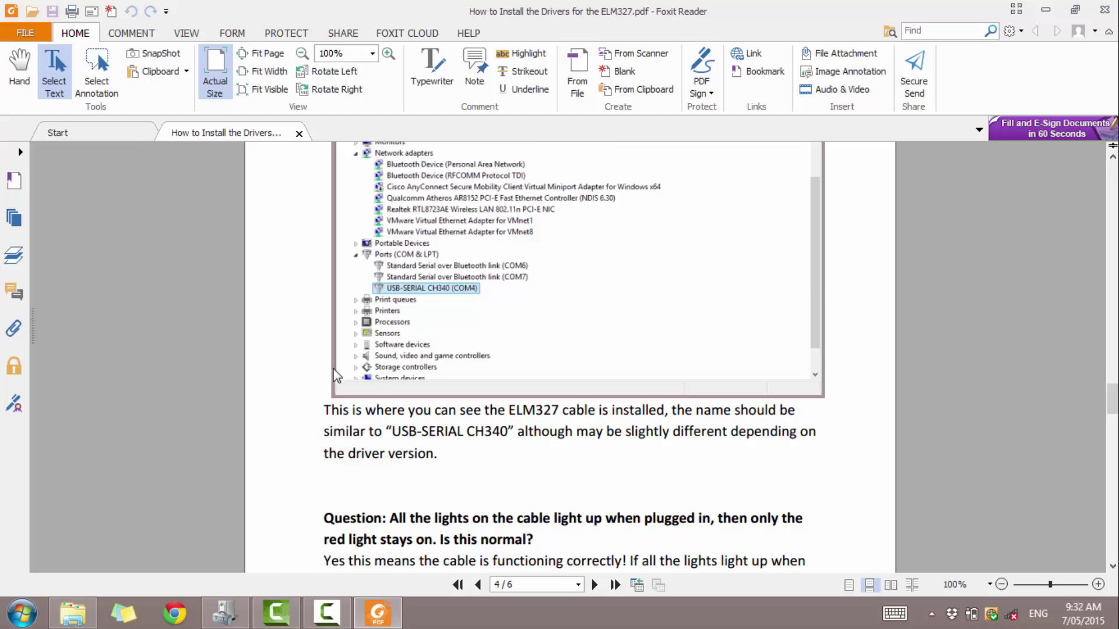
scroll(344, 371, "down", 2)
scroll(353, 361, "down", 3)
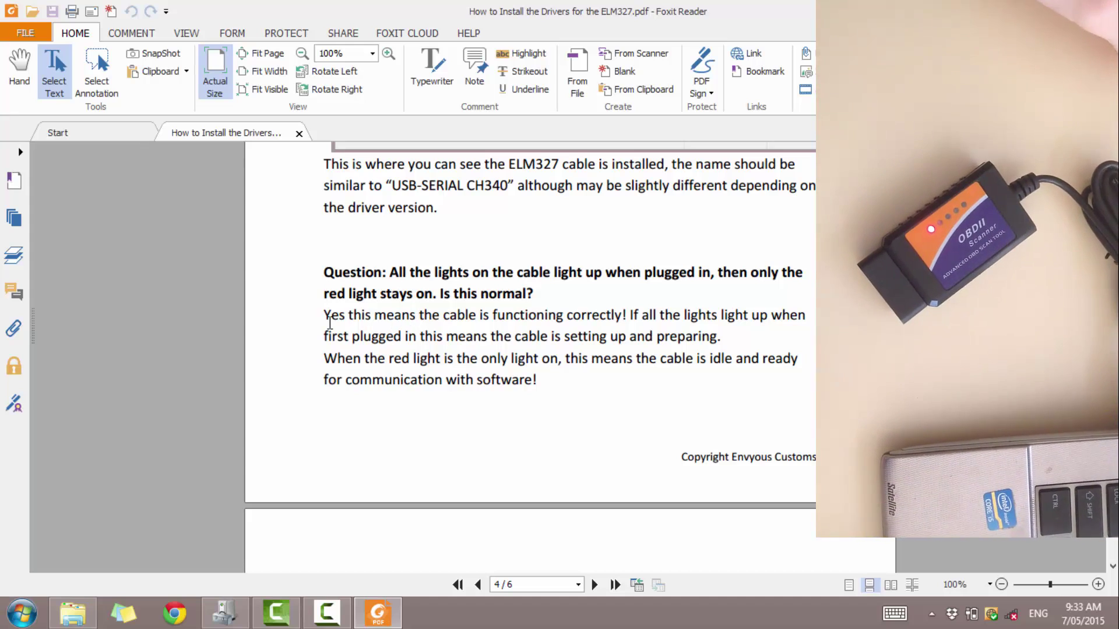
scroll(251, 337, "down", 3)
scroll(249, 331, "down", 4)
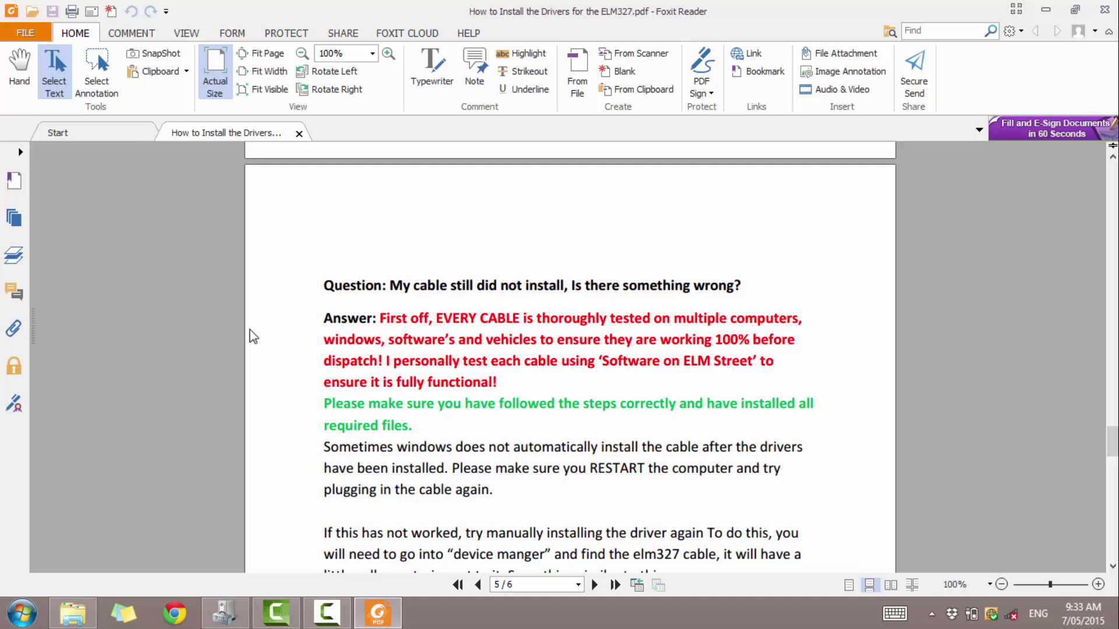
scroll(252, 318, "down", 1)
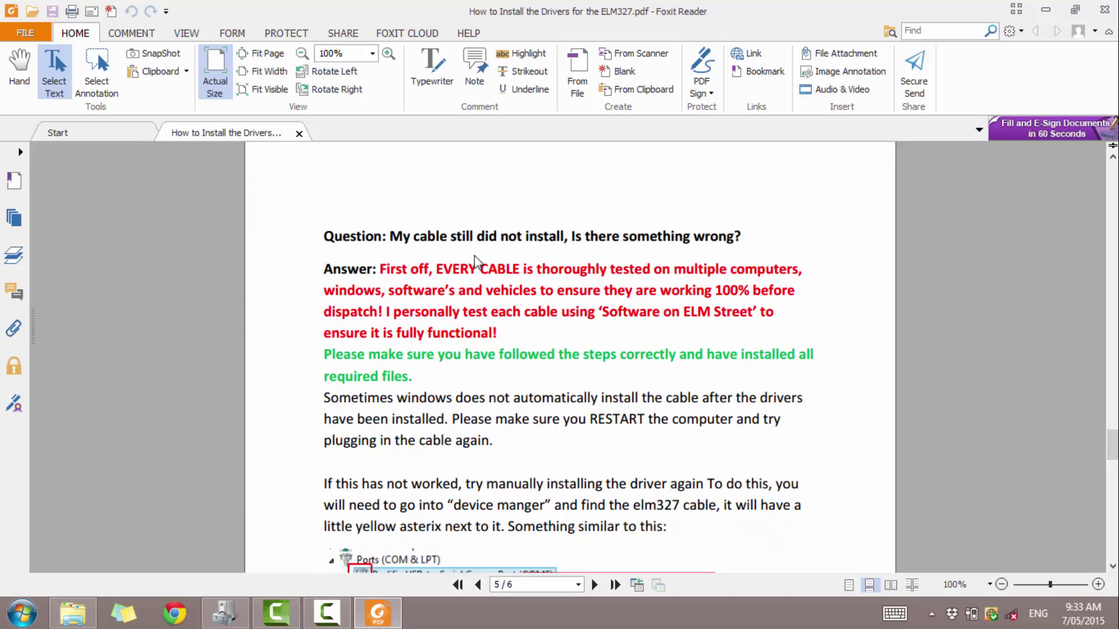
scroll(418, 270, "down", 1)
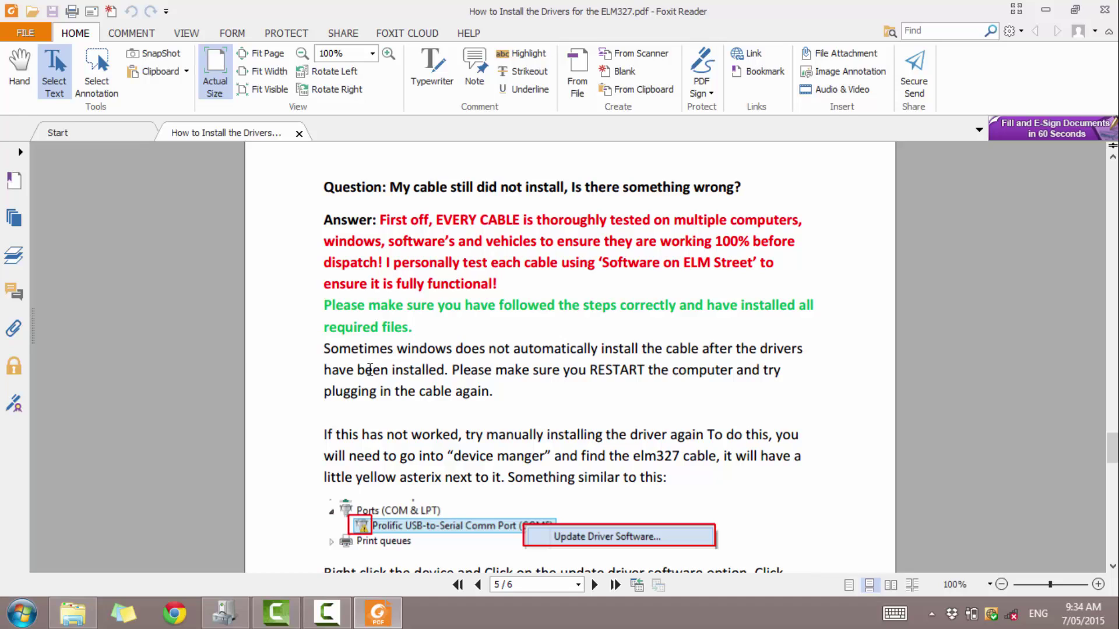
Step: Read page 5's manual-install steps and tutorial link, continuing to the page 6 contact page
scroll(334, 389, "down", 3)
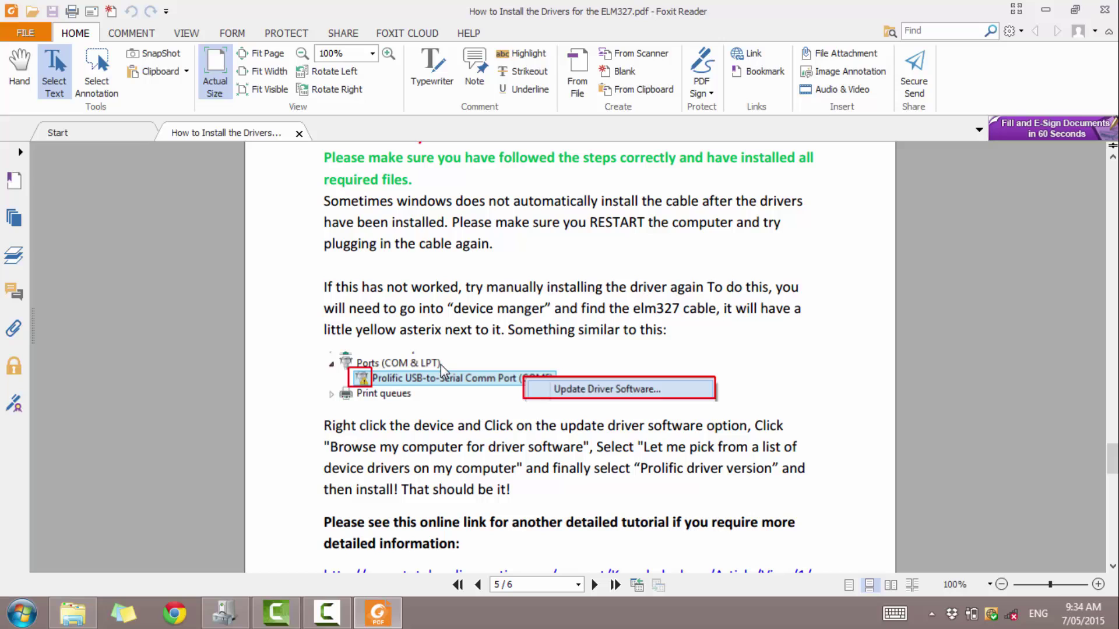
scroll(314, 393, "down", 1)
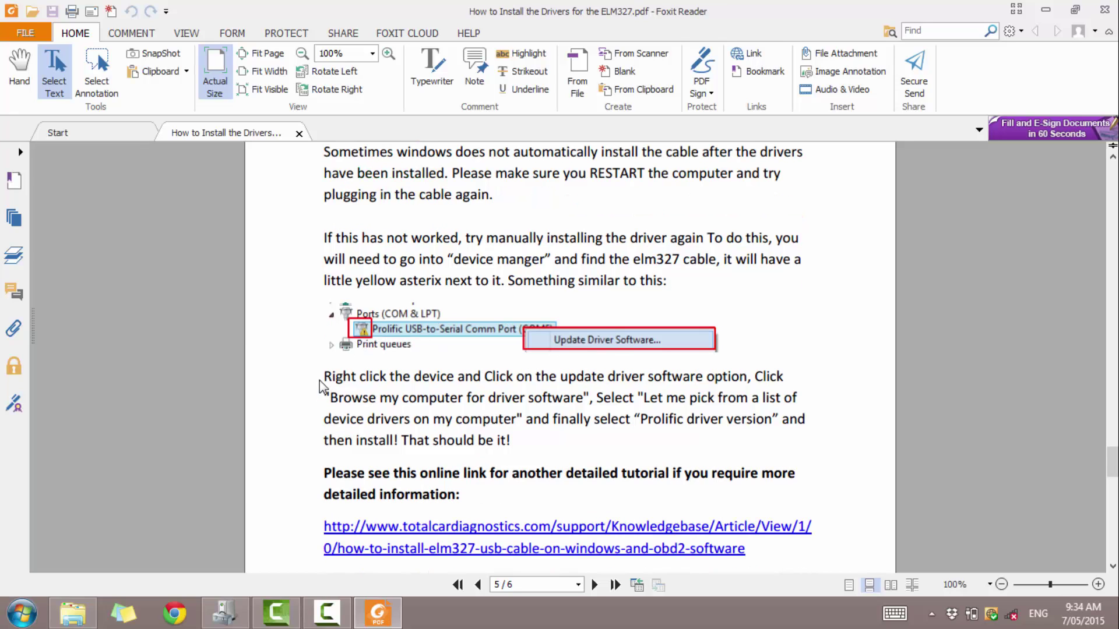
scroll(398, 306, "down", 1)
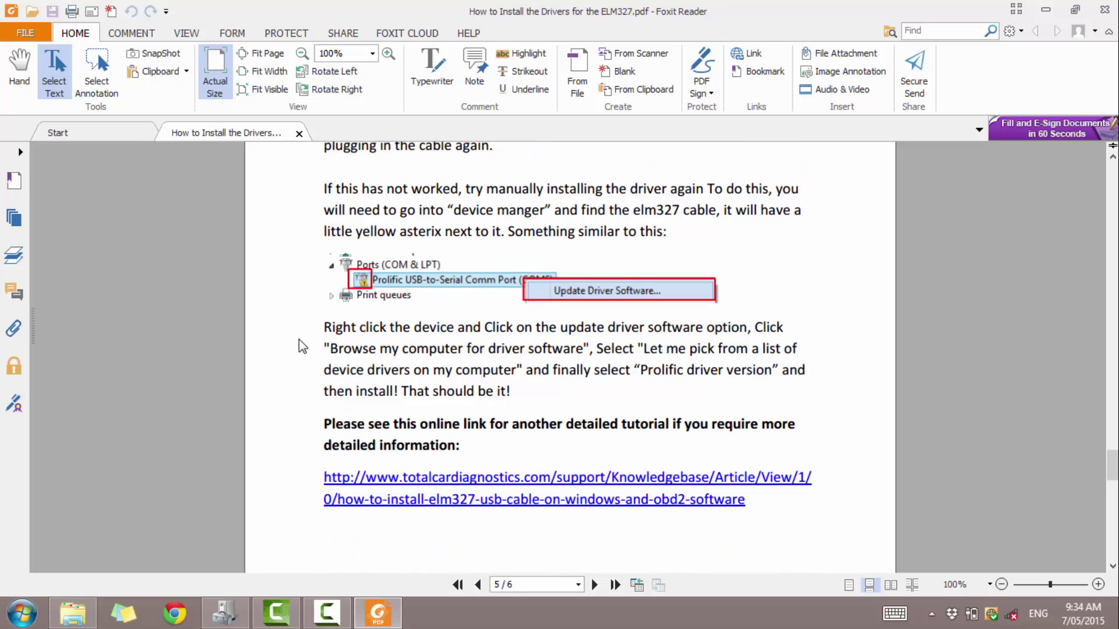
scroll(333, 452, "down", 1)
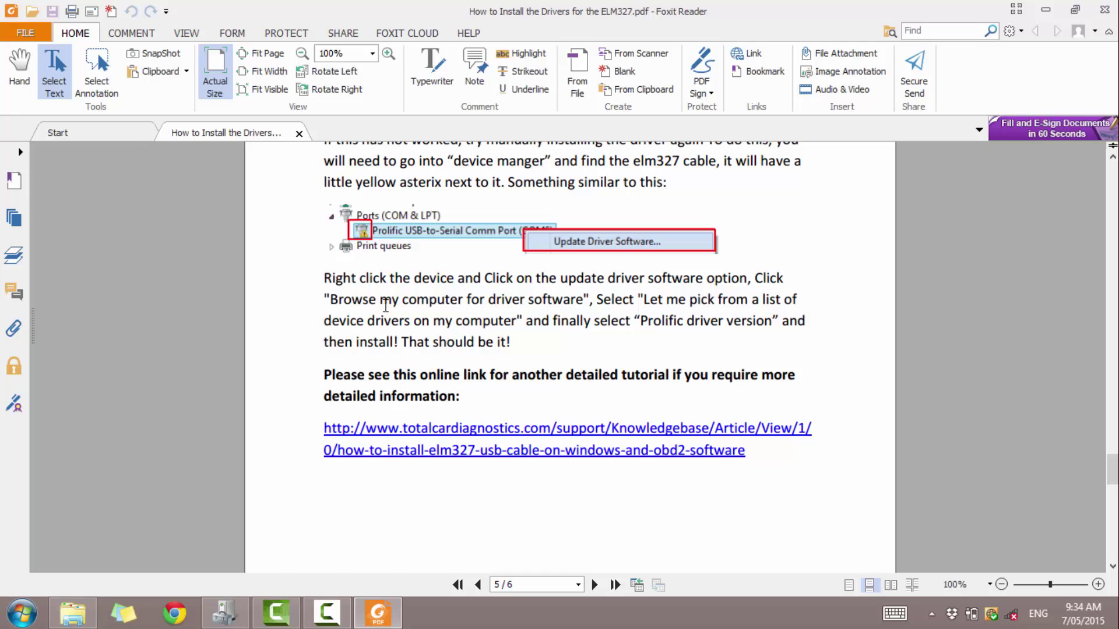
scroll(398, 363, "down", 1)
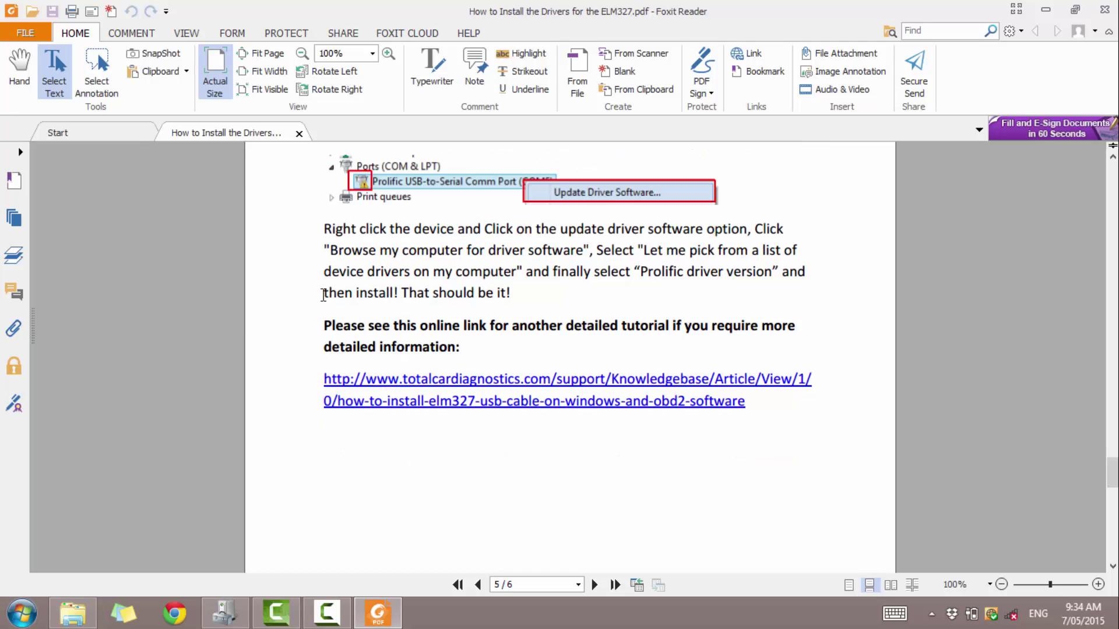
scroll(275, 379, "down", 3)
scroll(288, 375, "down", 6)
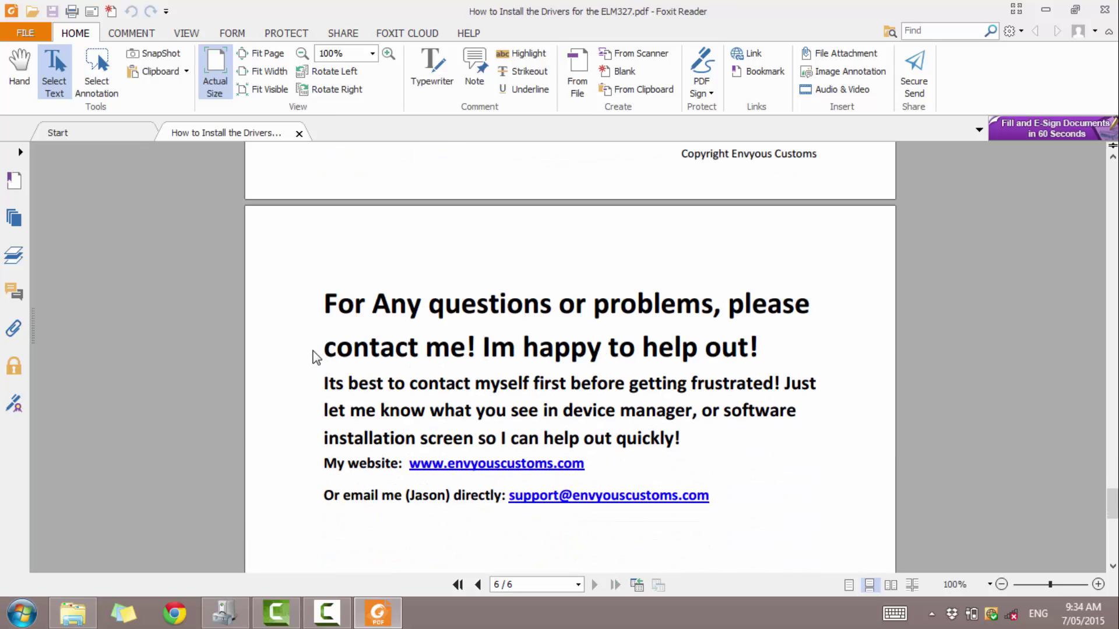
Step: Return the guide to page 1 and bring up Device Manager showing USB-SERIAL CH340 on COM3
scroll(374, 439, "up", 3)
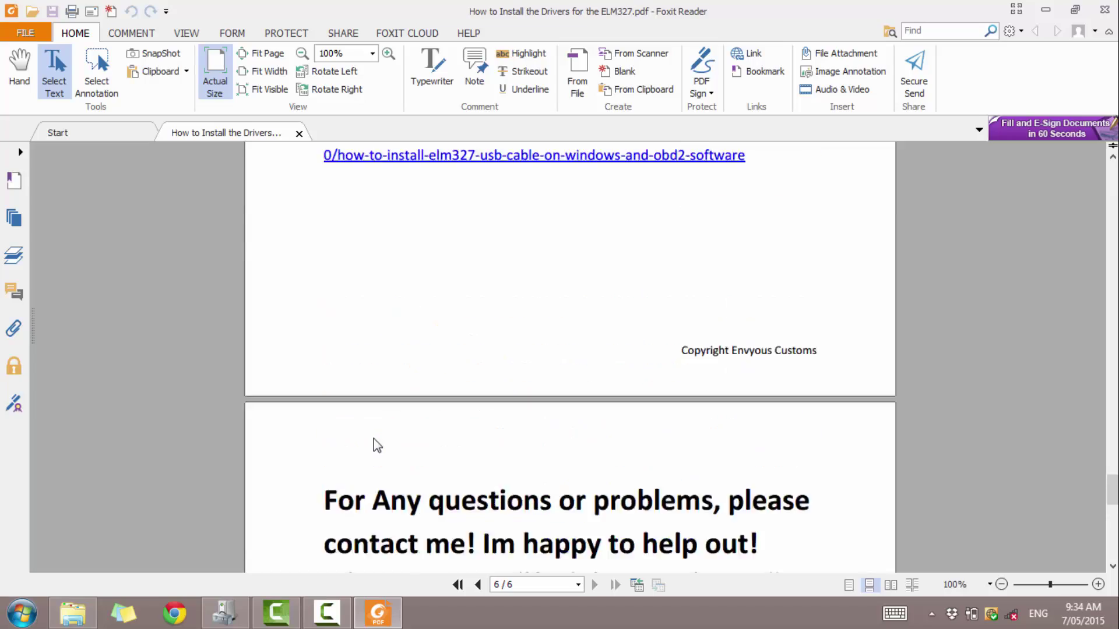
scroll(374, 445, "up", 20)
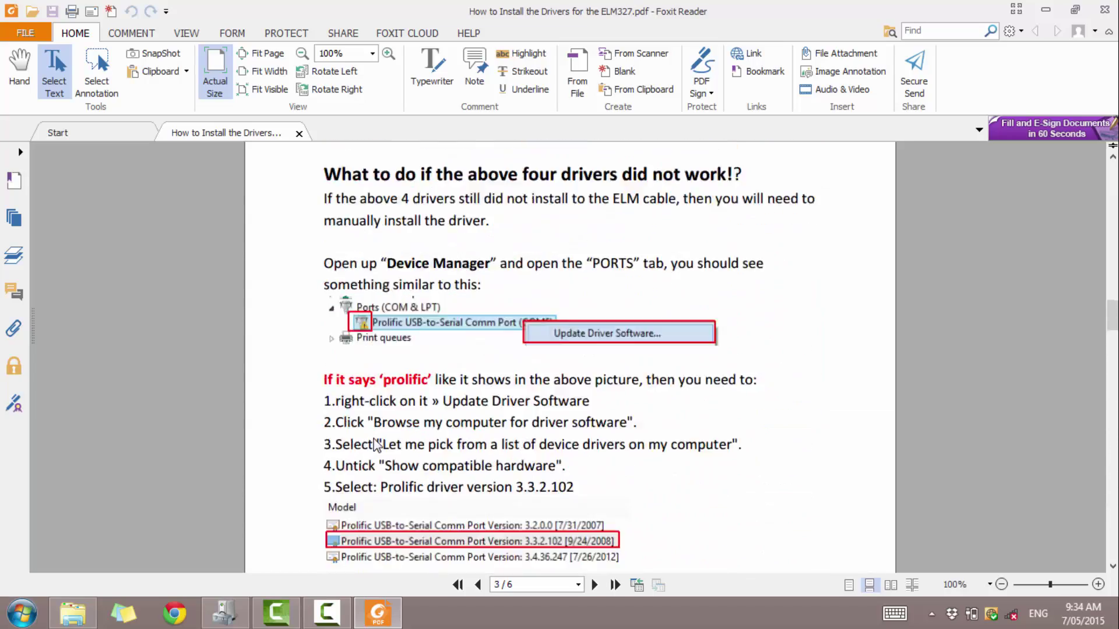
scroll(376, 446, "up", 20)
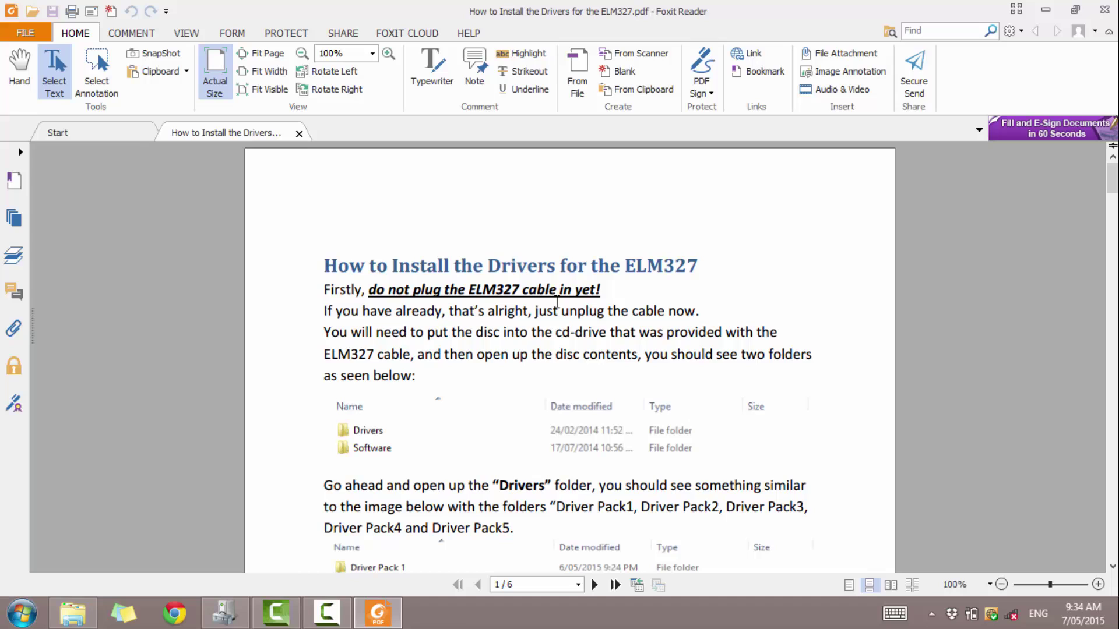
left_click(233, 616)
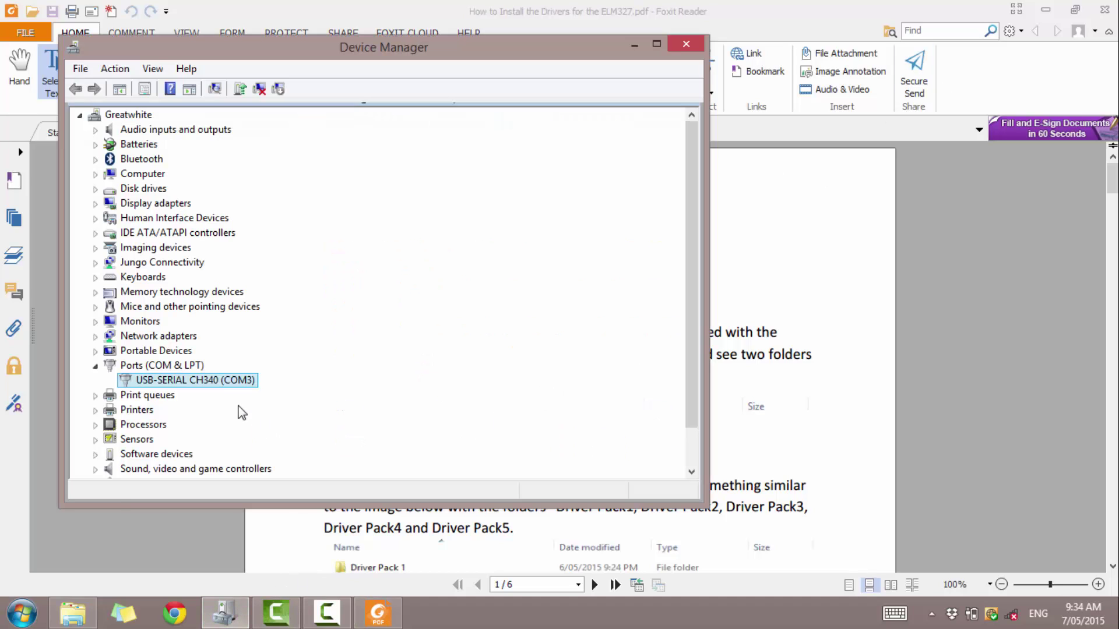